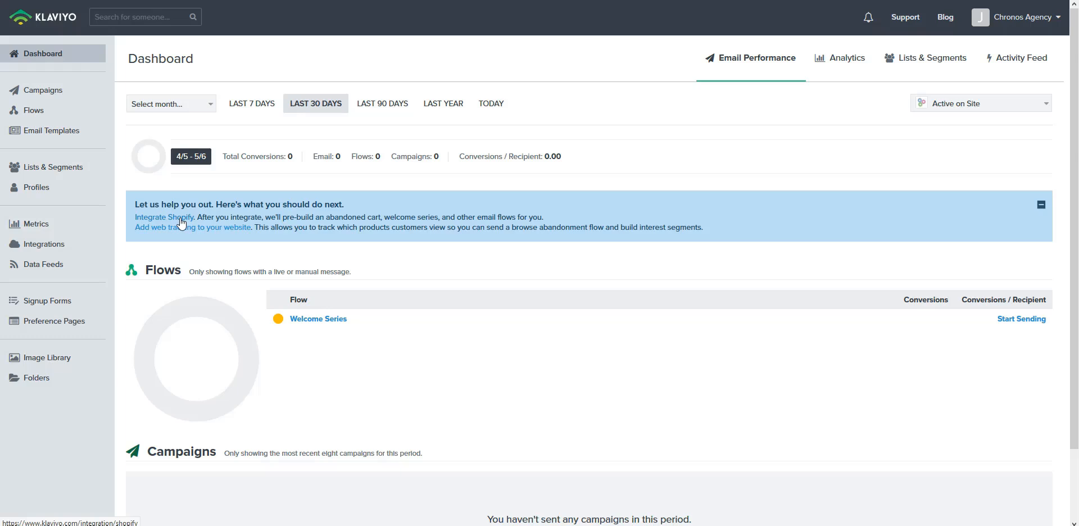
Step: Open the Shopify integration from the dashboard suggestions and enter chronos-agency-demo.myshopify.com as the shop URL
left_click(180, 219)
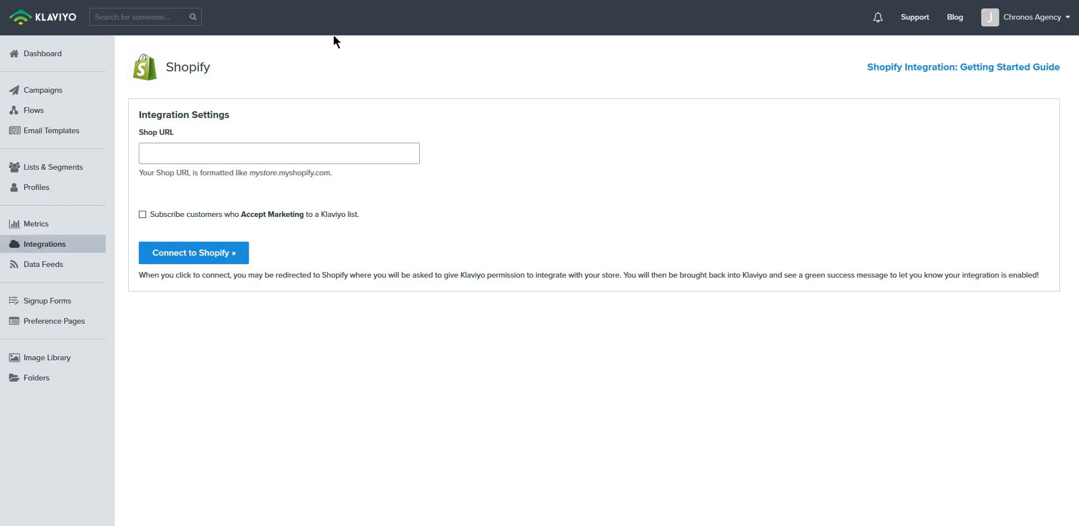
left_click(248, 150)
type("chro")
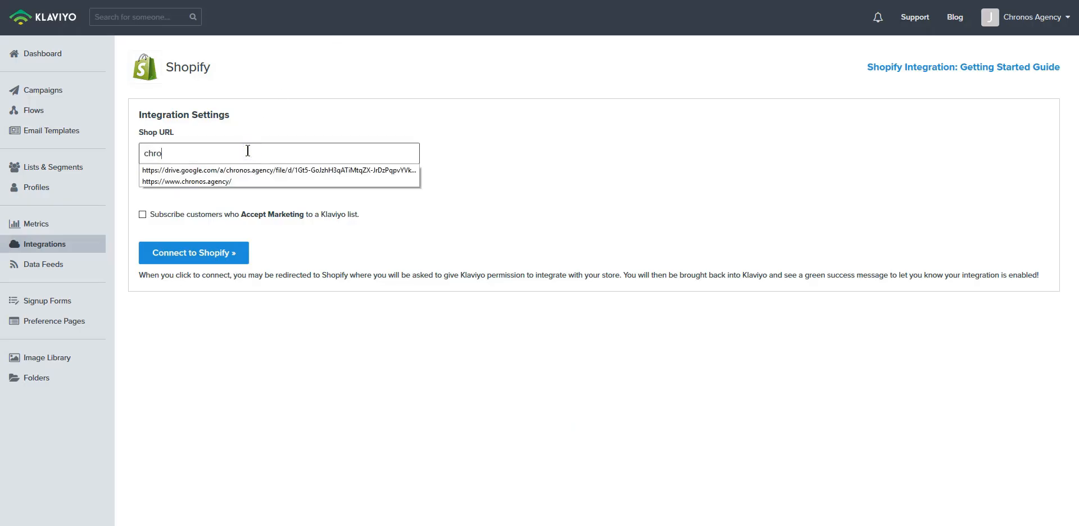
type("nos-age")
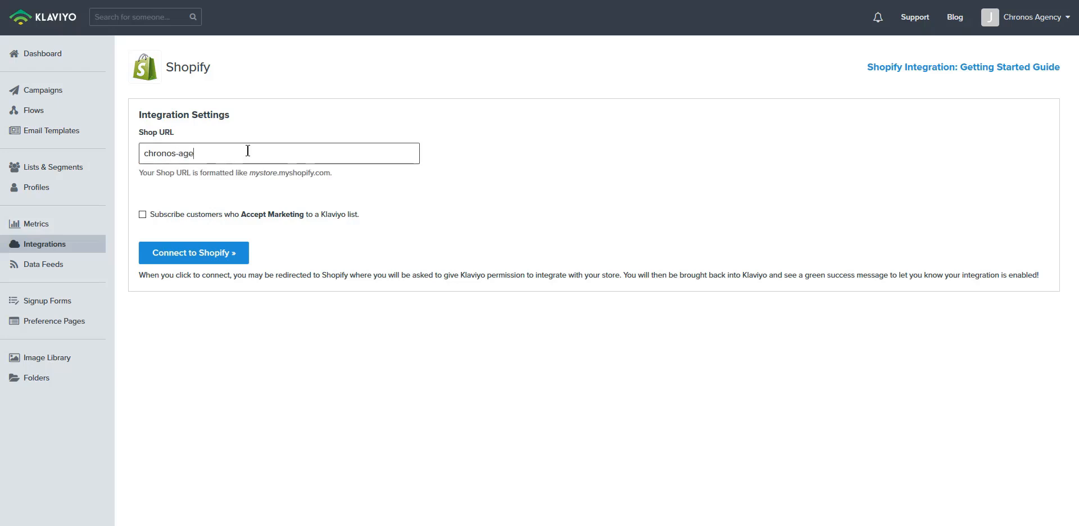
type("ncy-demo.myshopify.com")
Step: Subscribe customers who accept marketing to the Newsletter list, then connect to Shopify and install the Klaviyo app there
left_click(143, 215)
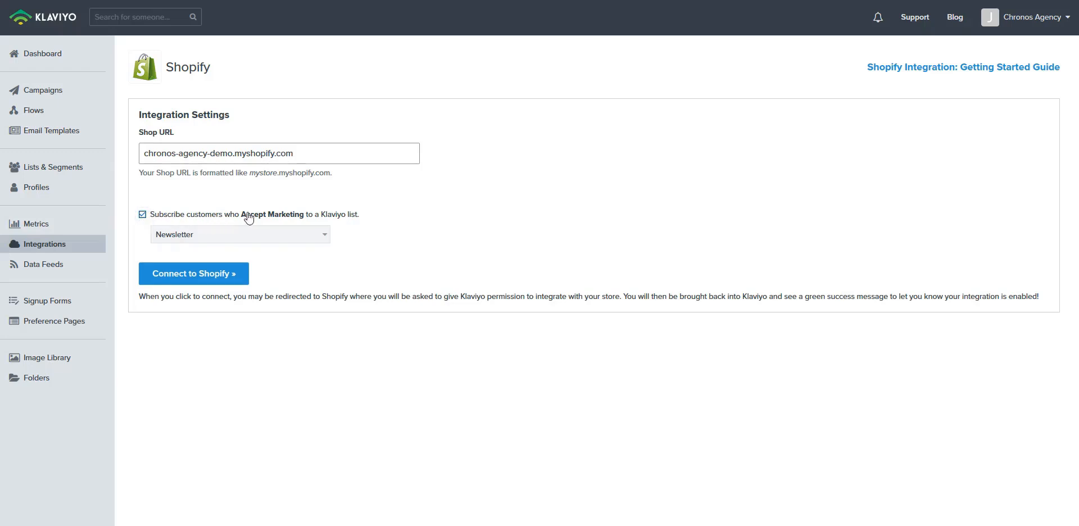
left_click(289, 237)
left_click(289, 236)
left_click(195, 275)
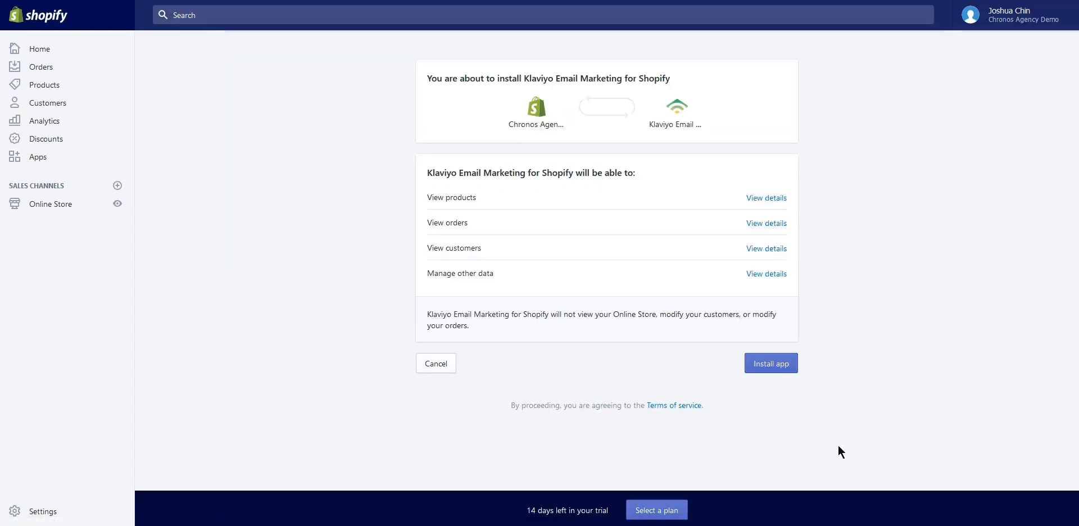
left_click(792, 373)
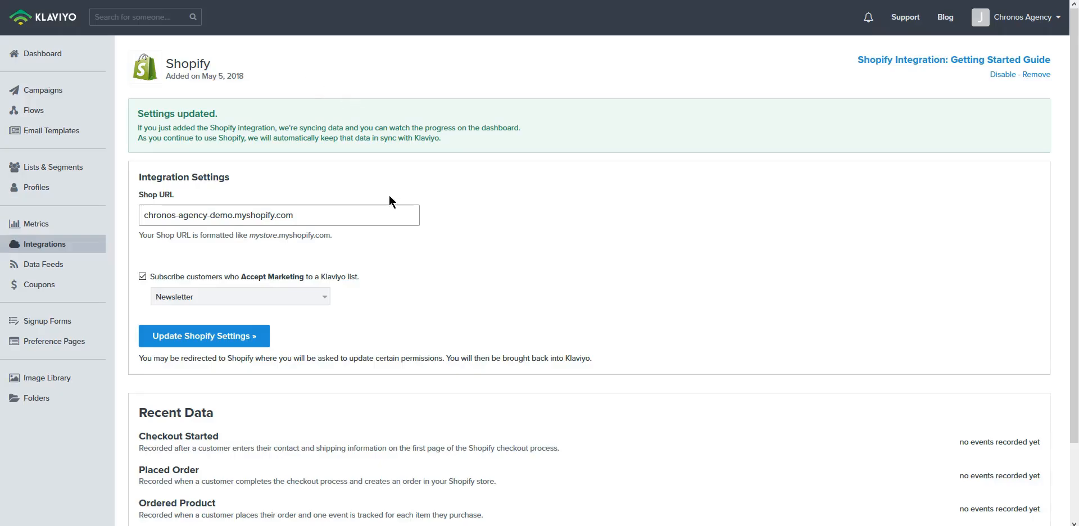
scroll(430, 283, "down", 2)
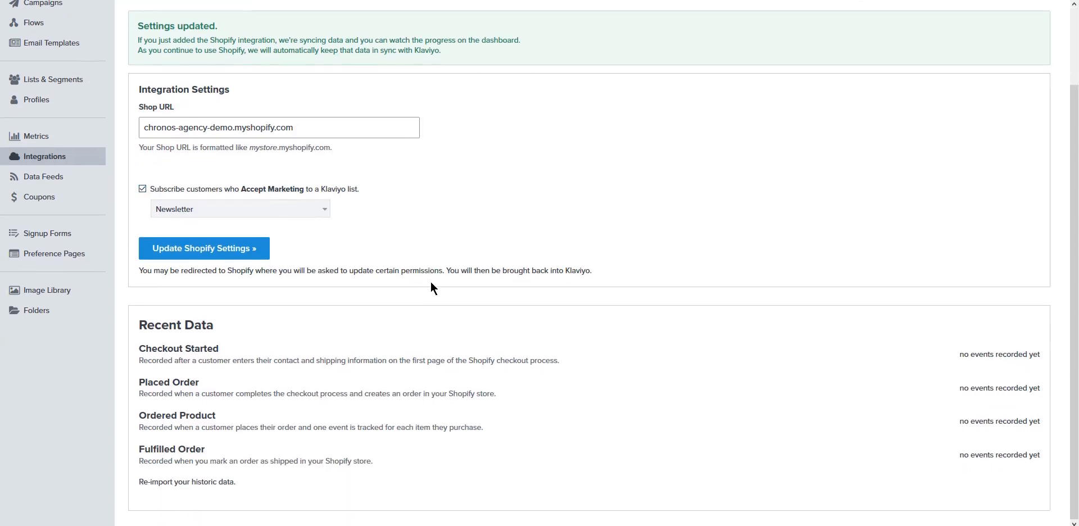
scroll(697, 275, "up", 2)
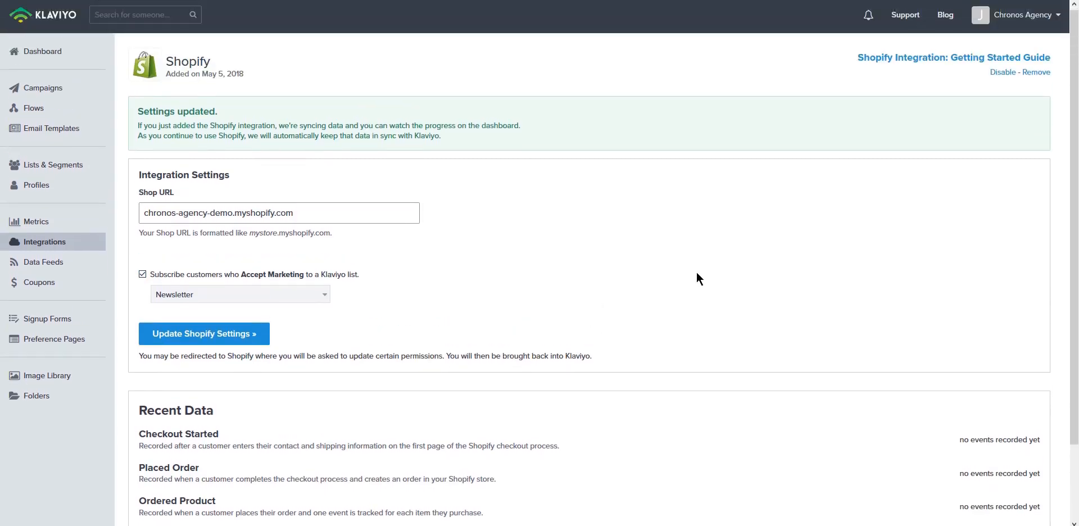
scroll(325, 326, "down", 2)
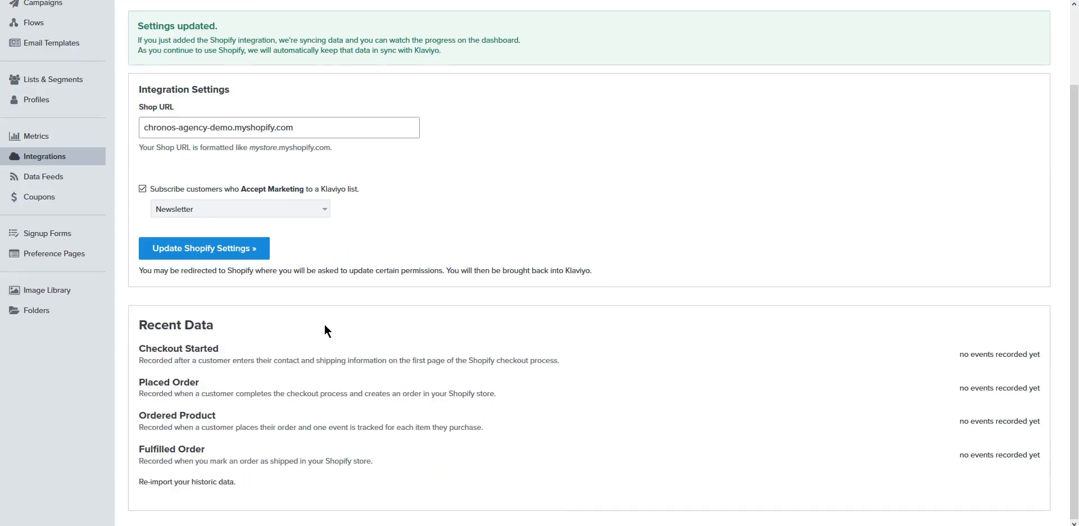
scroll(325, 326, "up", 2)
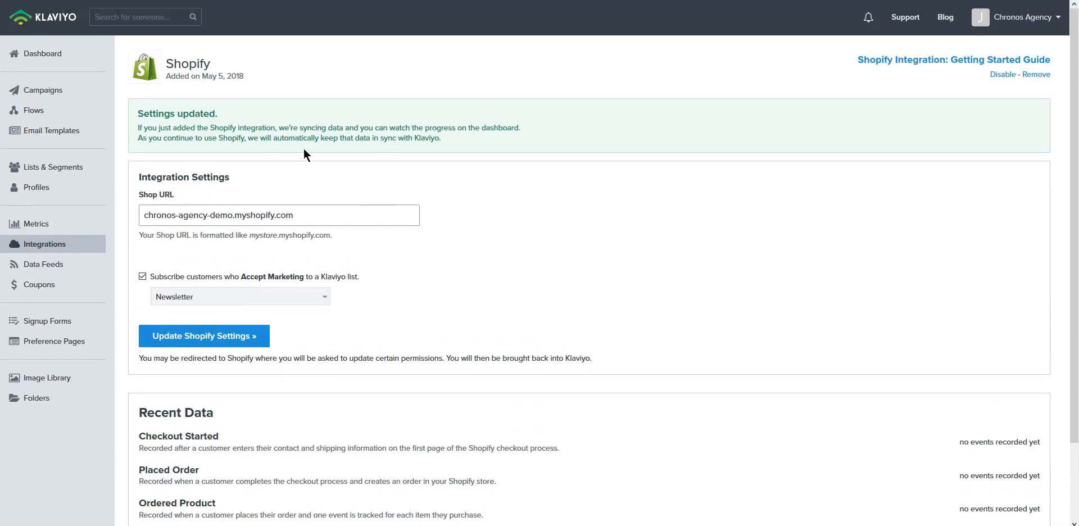
Step: Open the web tracking setup from the dashboard suggestions and copy the whole theme.liquid tracking snippet
left_click(64, 58)
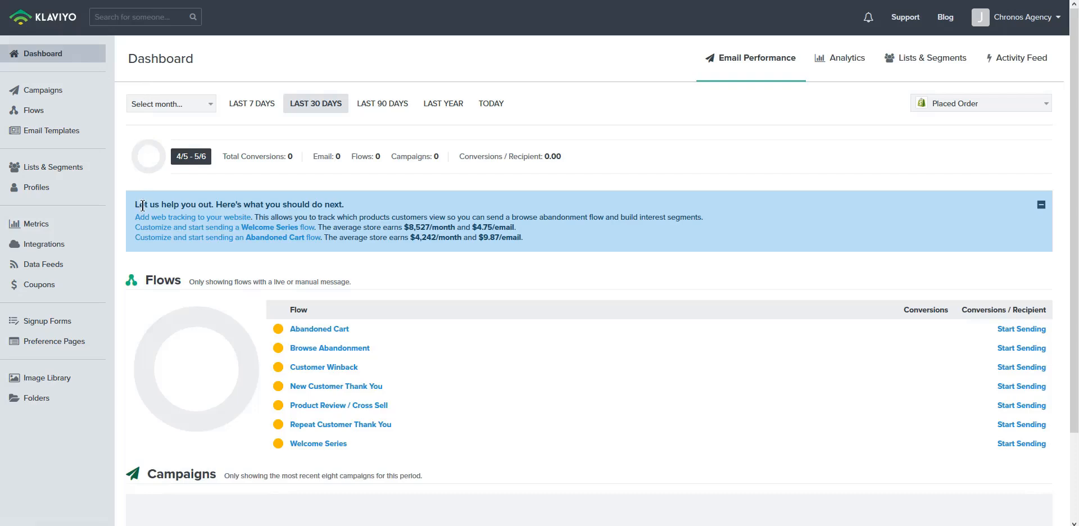
left_click(196, 217)
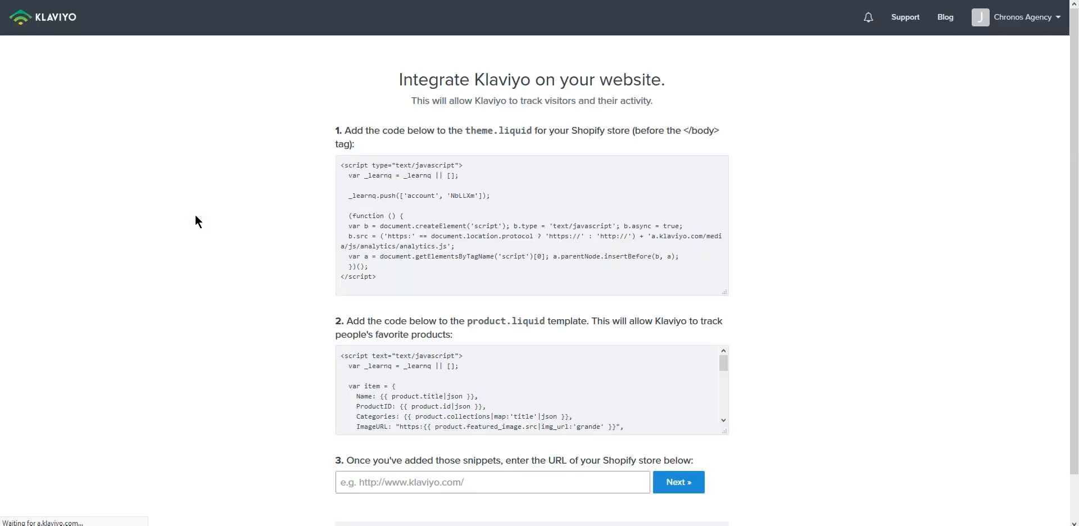
left_click(391, 196)
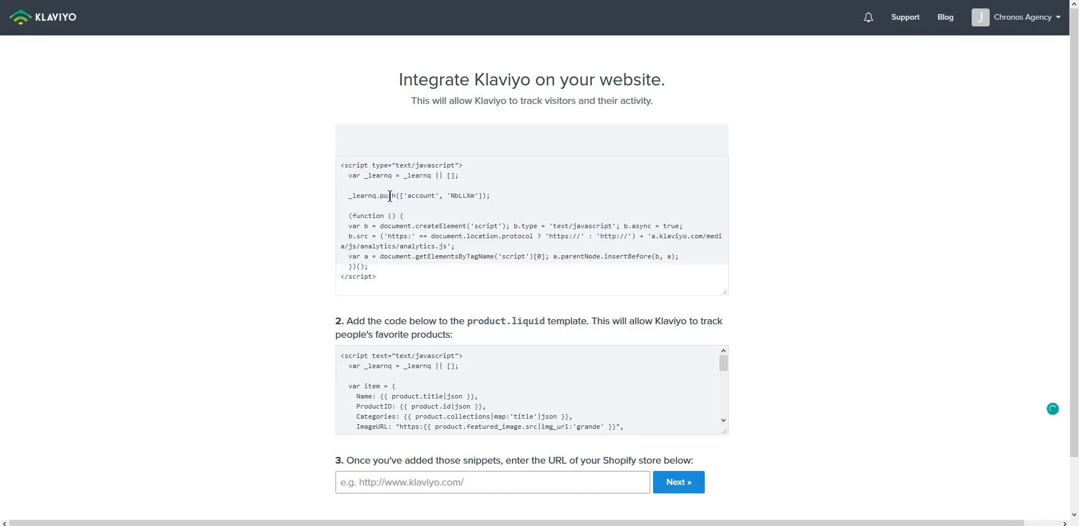
triple_click(391, 196)
key("ctrl+a")
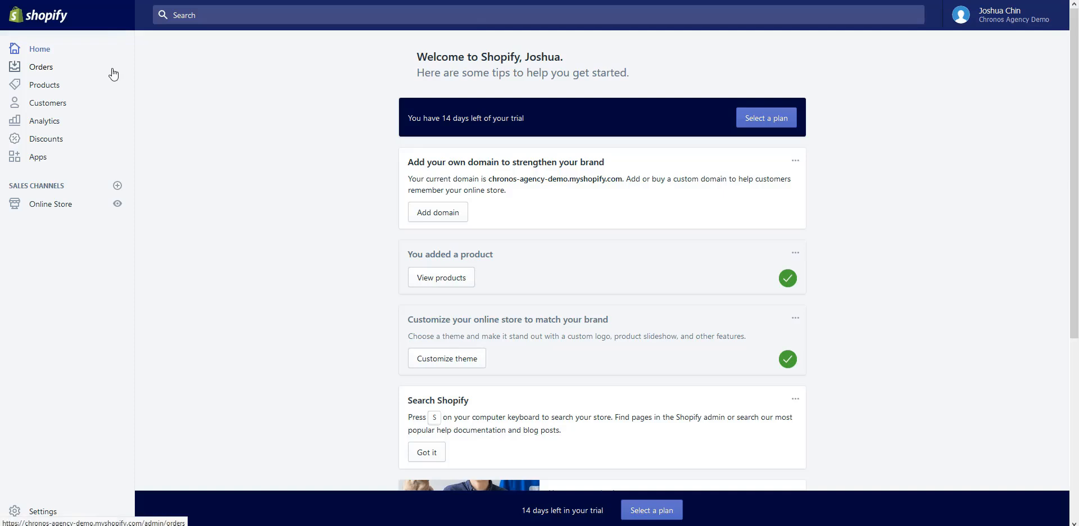
Step: In the Shopify admin, open the code of the online store's Debut theme and show the theme.liquid layout file
left_click(41, 205)
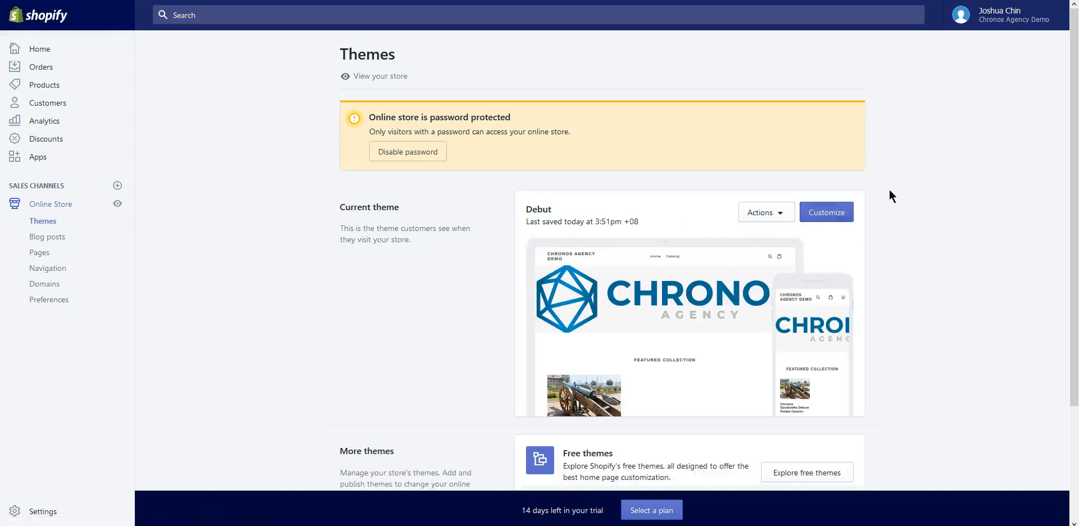
left_click(775, 216)
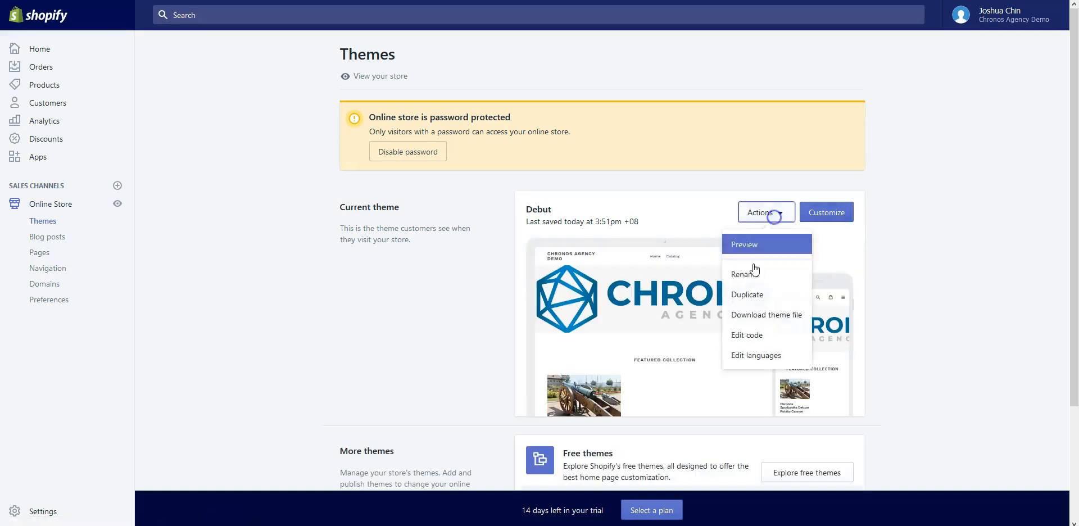
left_click(741, 335)
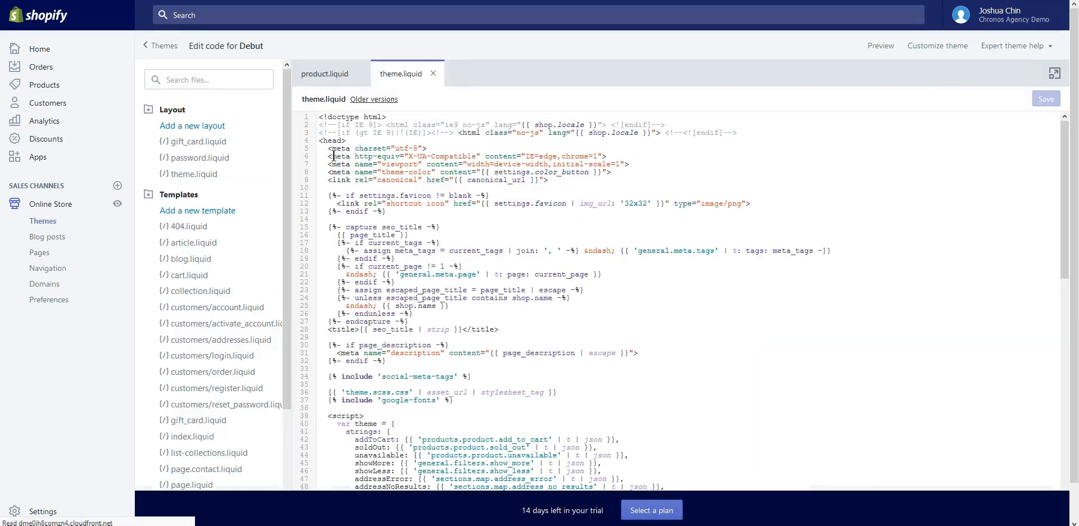
left_click(214, 176)
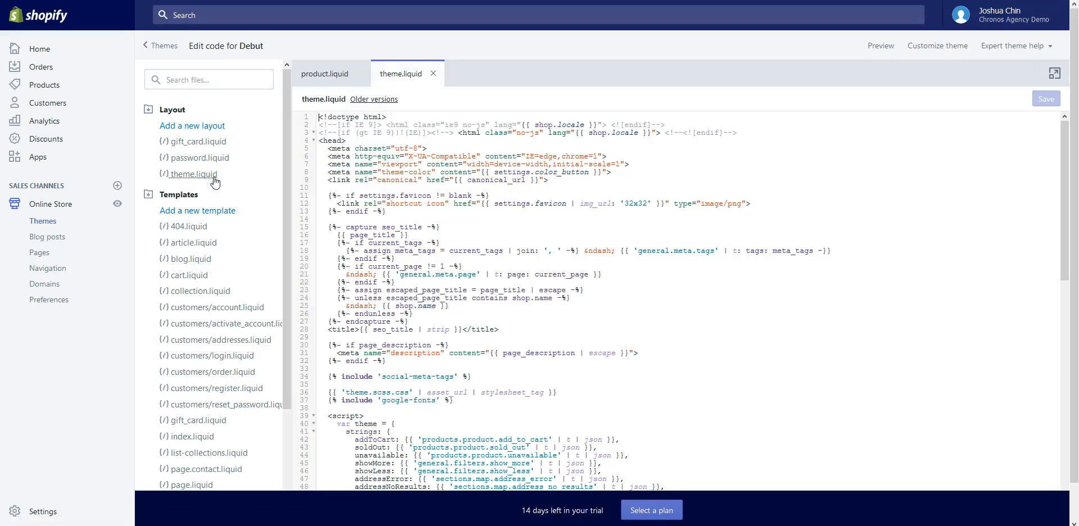
Step: Paste the copied tracking script on a new line just before the closing body tag of theme.liquid and save the file
scroll(460, 245, "down", 5)
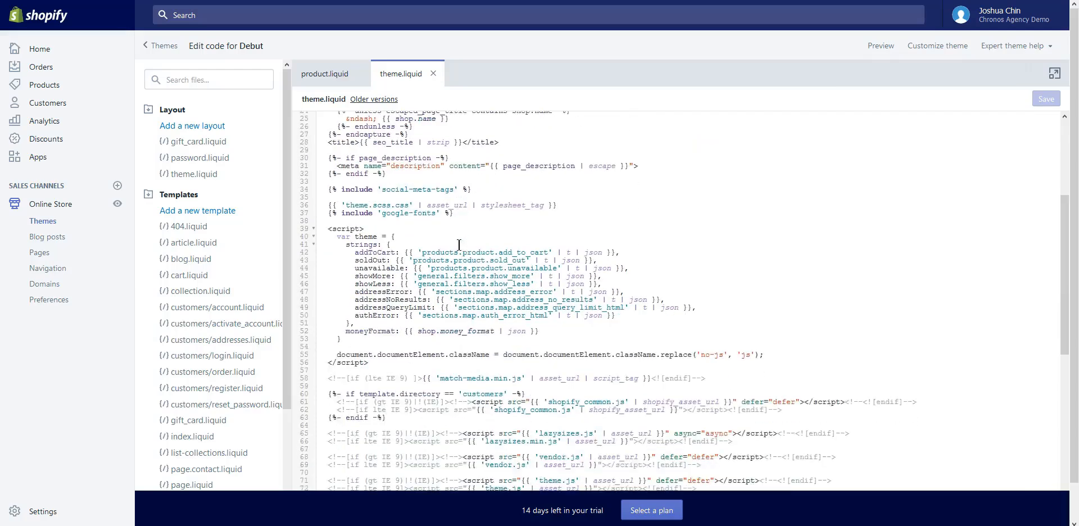
scroll(459, 245, "down", 4)
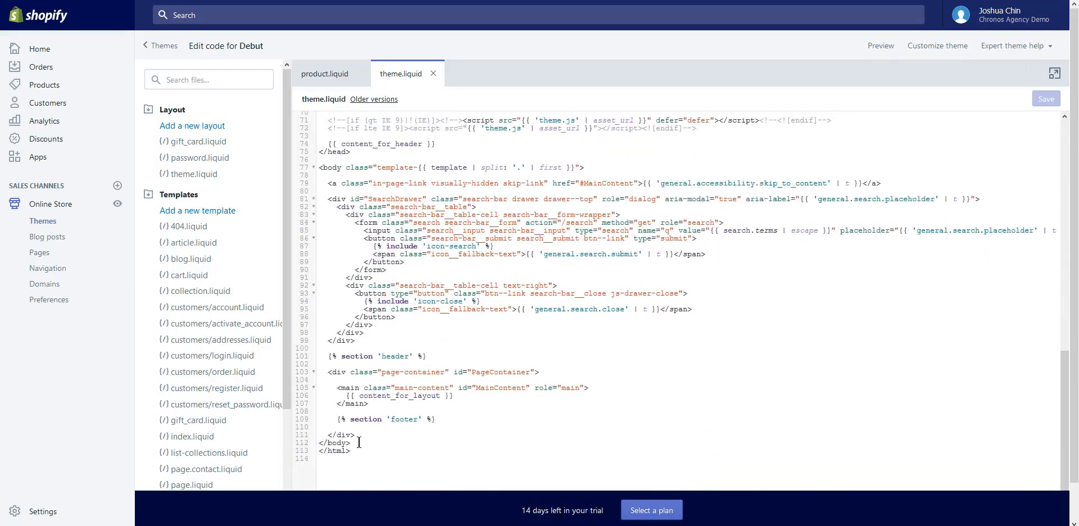
left_click_drag(318, 445, 351, 444)
left_click(363, 439)
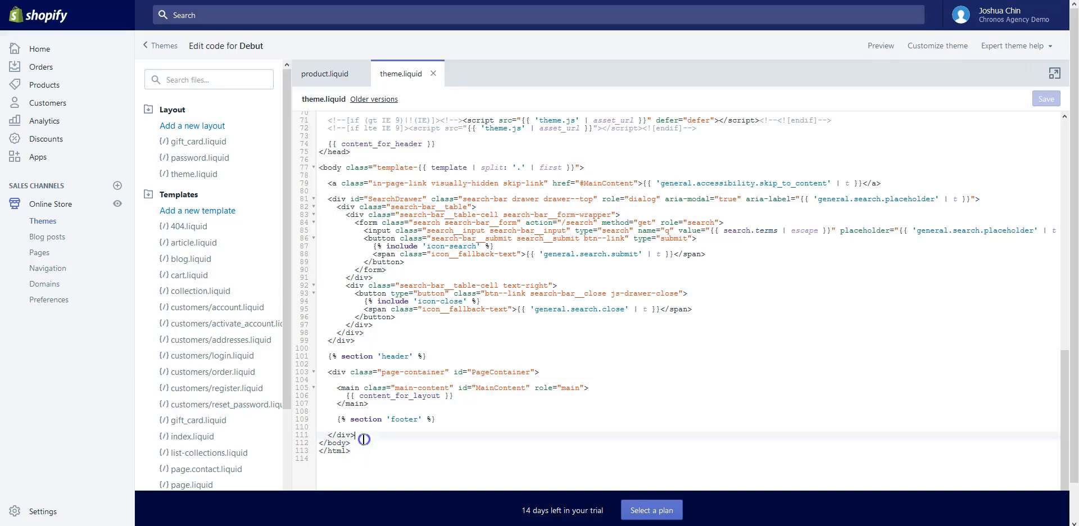
key("Return")
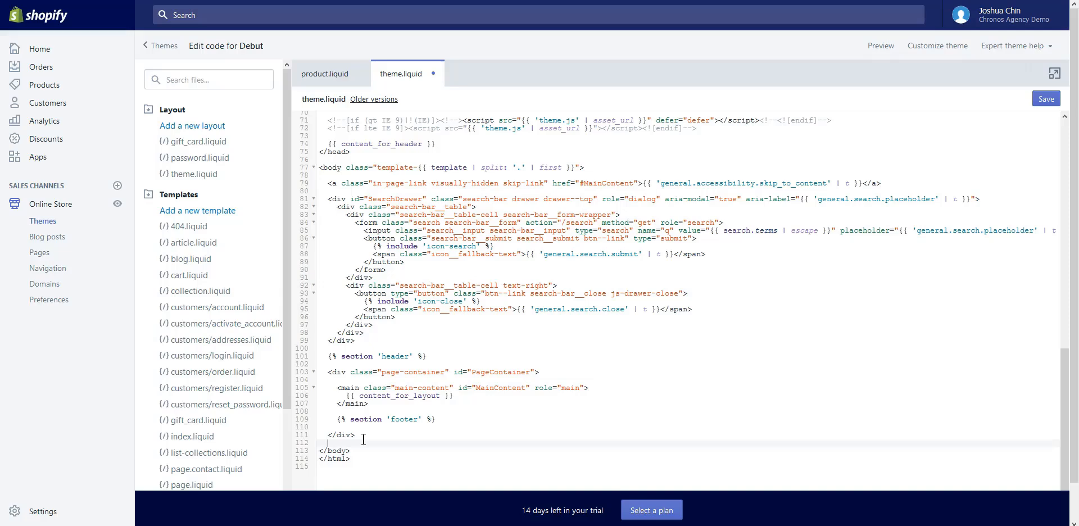
key("Return")
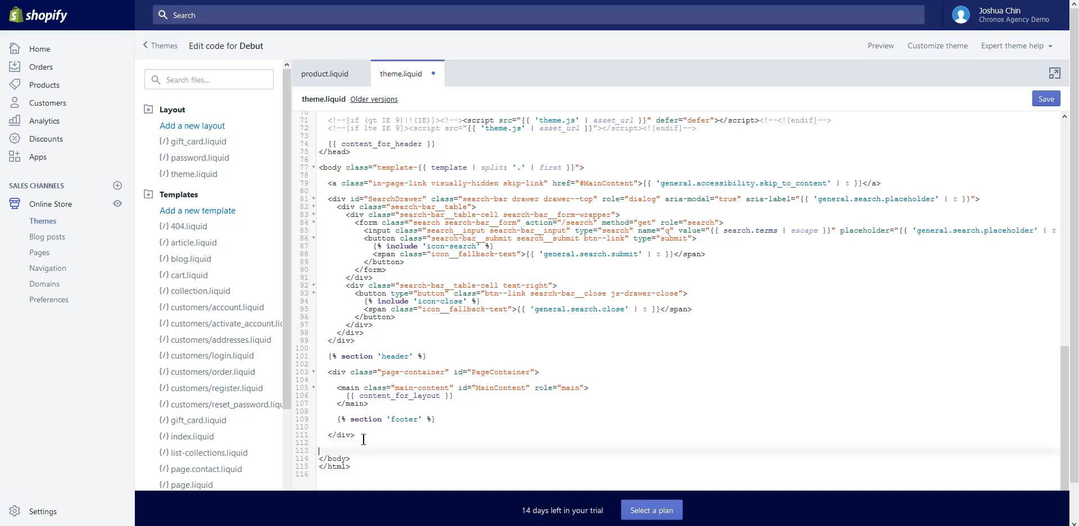
key("ctrl+v")
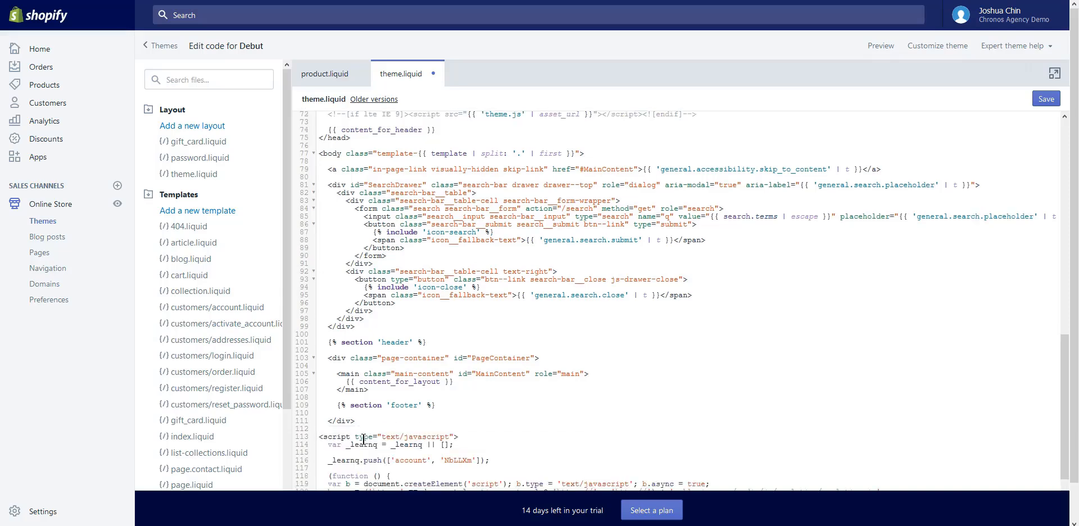
scroll(364, 439, "down", 3)
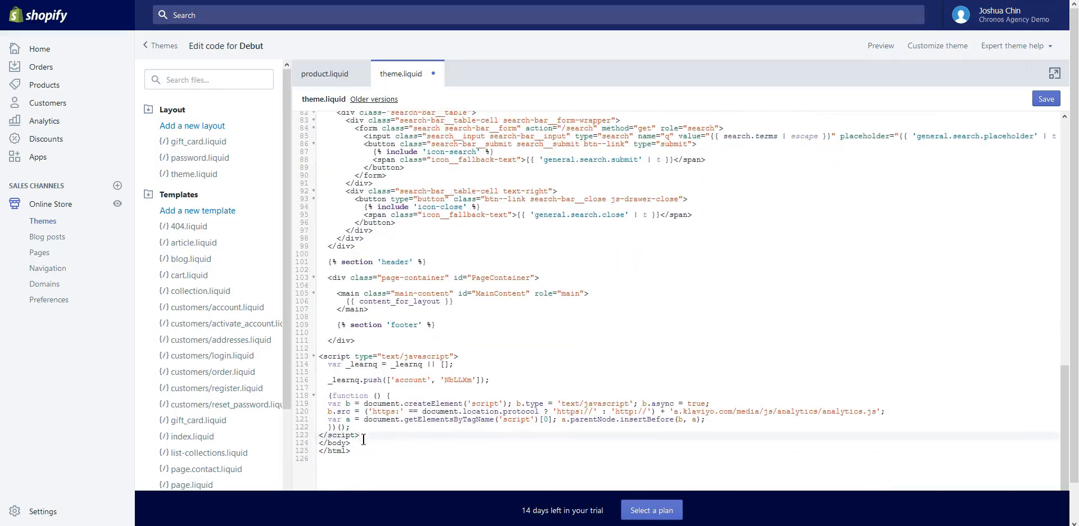
left_click(1041, 100)
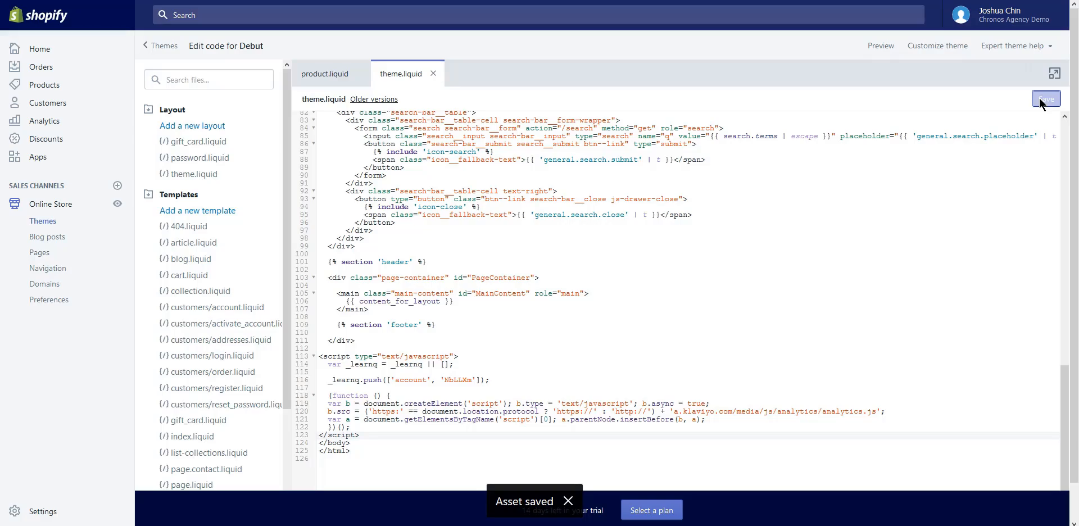
Step: Return to Klaviyo's website integration page and copy the whole product.liquid snippet
key("ctrl+Tab")
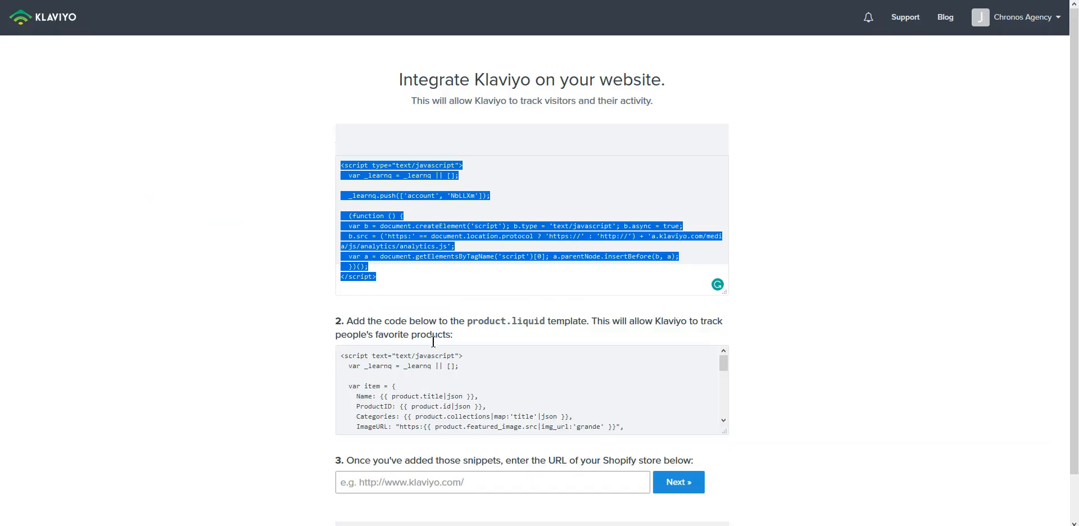
left_click(341, 353)
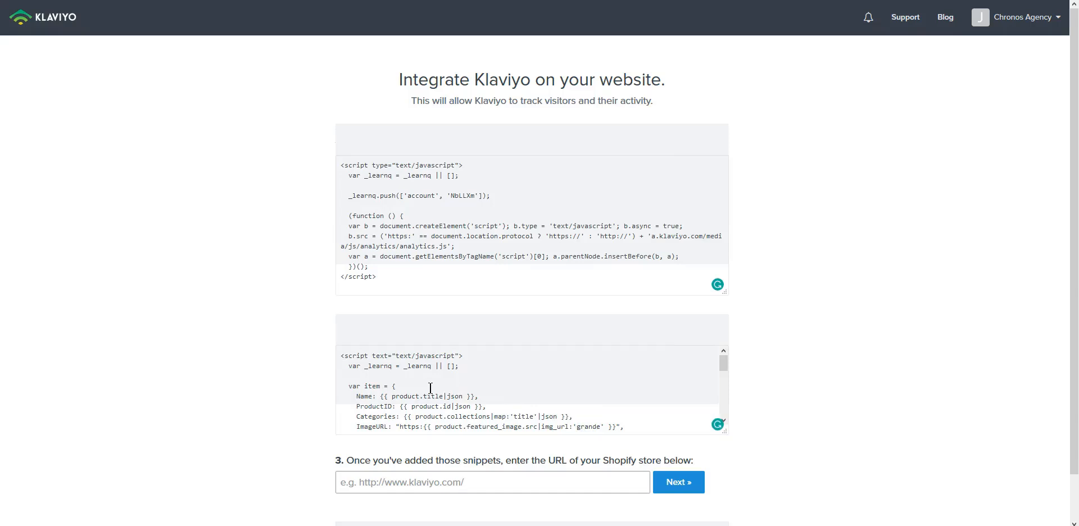
key("ctrl+a")
key("ctrl+c")
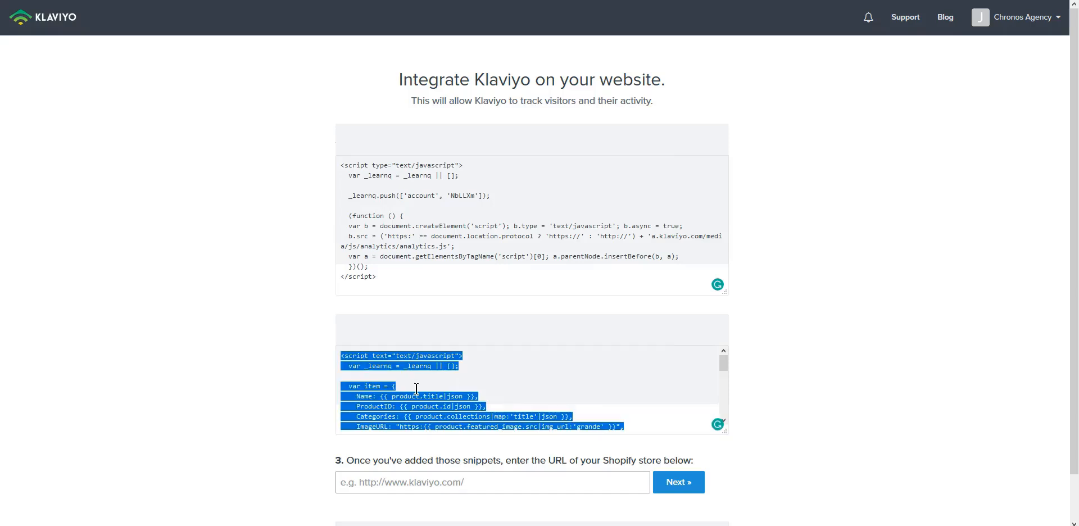
Step: Switch back to the Shopify code editor and paste the copied snippet at the end of product.liquid, after the closing script tag
key("ctrl+Tab")
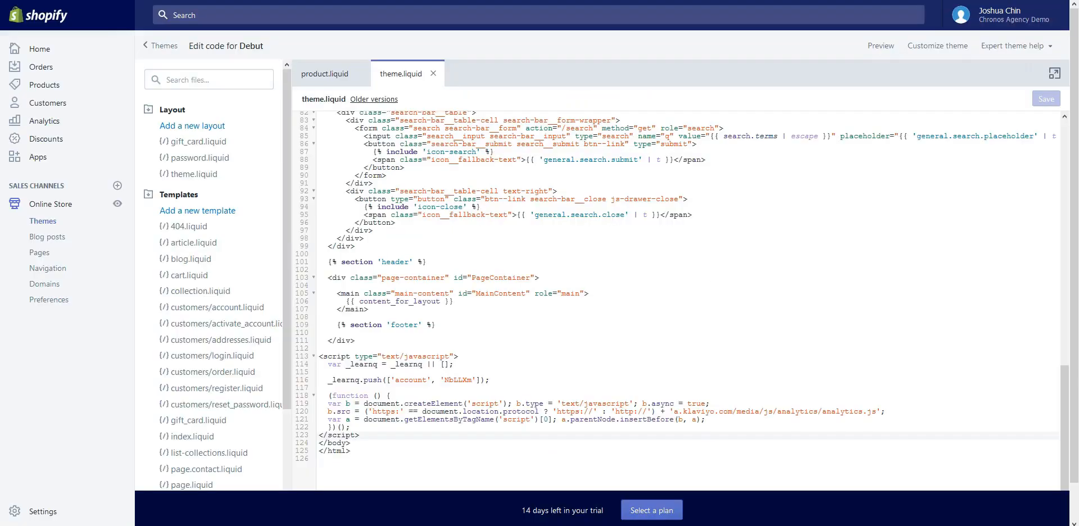
left_click(329, 81)
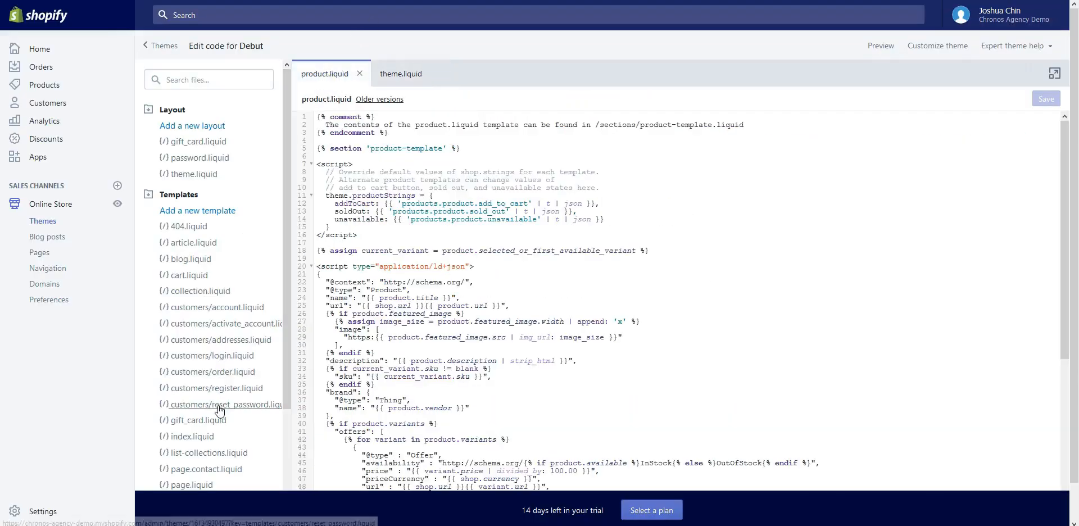
scroll(218, 406, "down", 2)
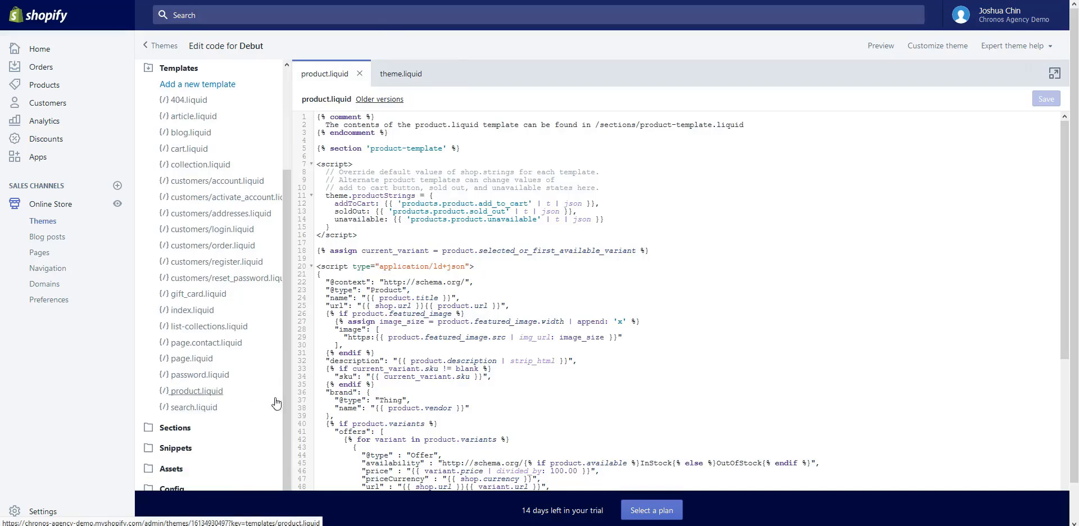
scroll(417, 416, "down", 2)
scroll(417, 416, "down", 3)
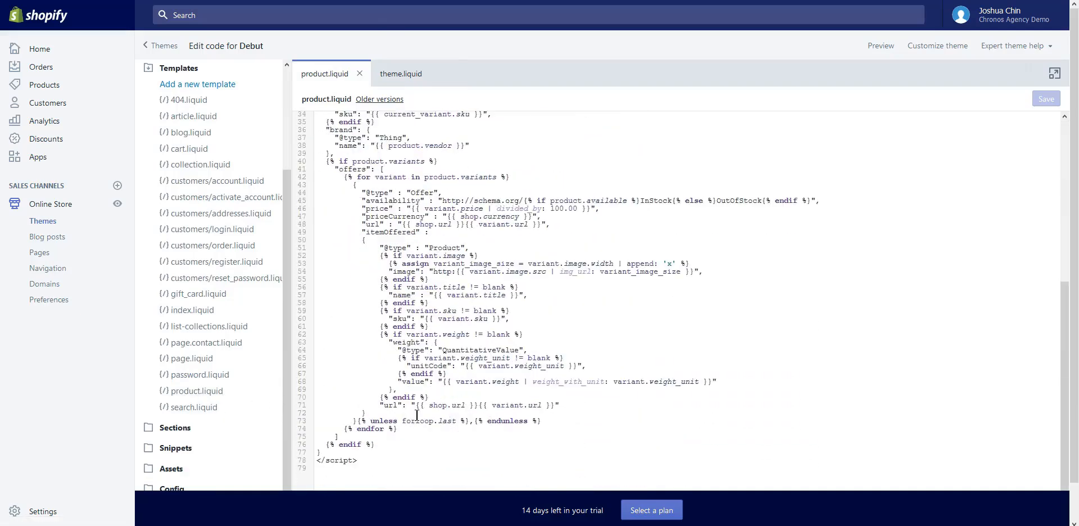
left_click(358, 479)
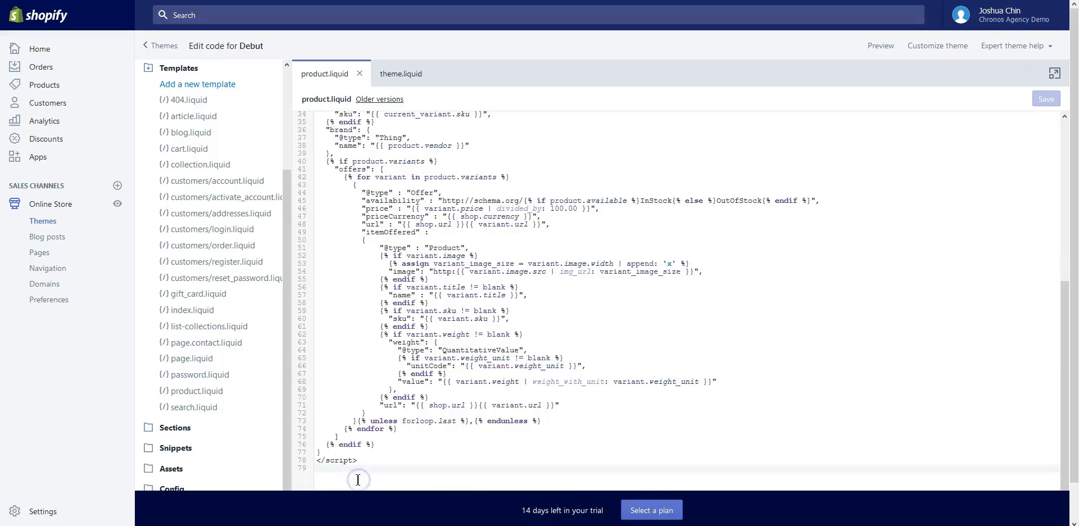
key("Return")
key("ctrl+v")
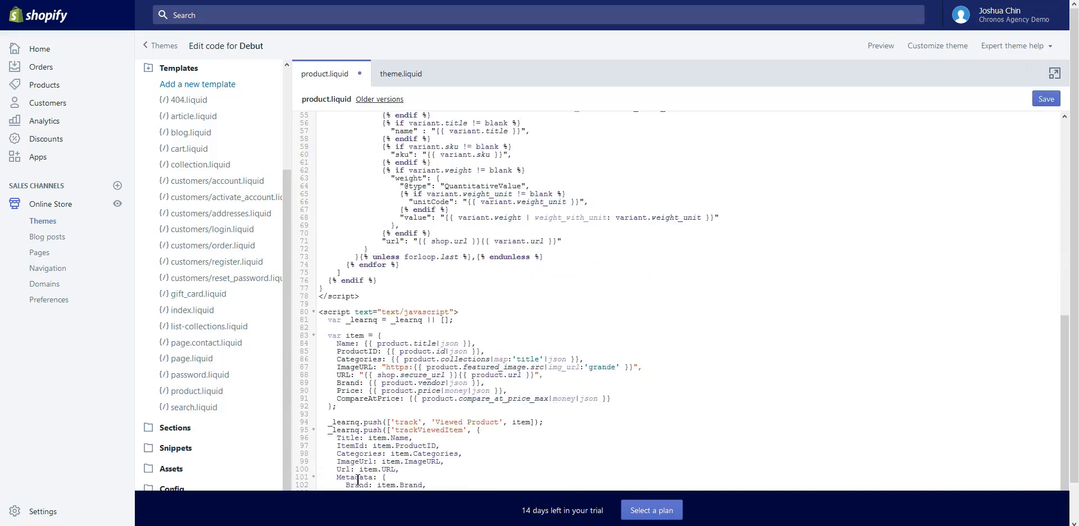
Step: Save product.liquid and switch back to Klaviyo's website integration page
left_click(1047, 100)
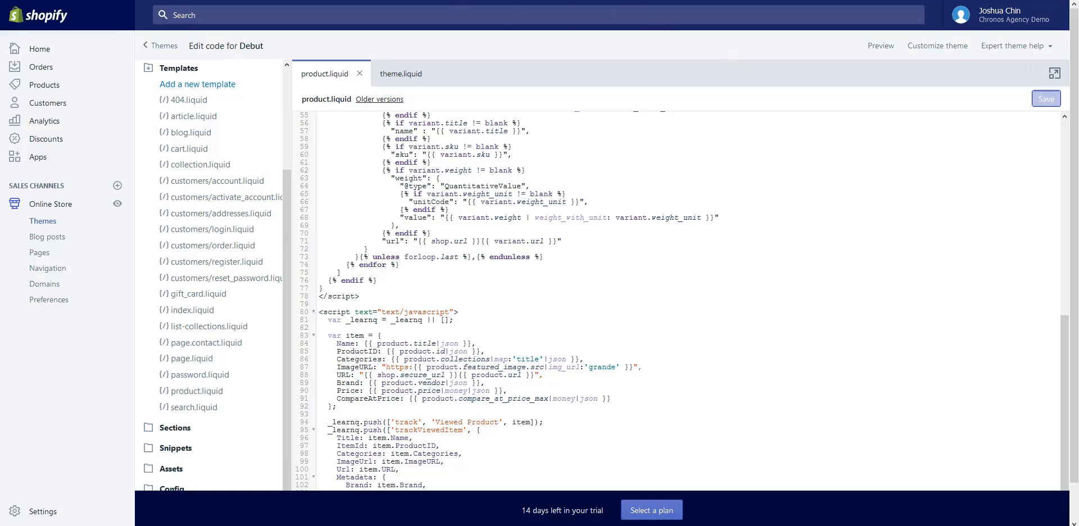
key("ctrl+Tab")
left_click(308, 371)
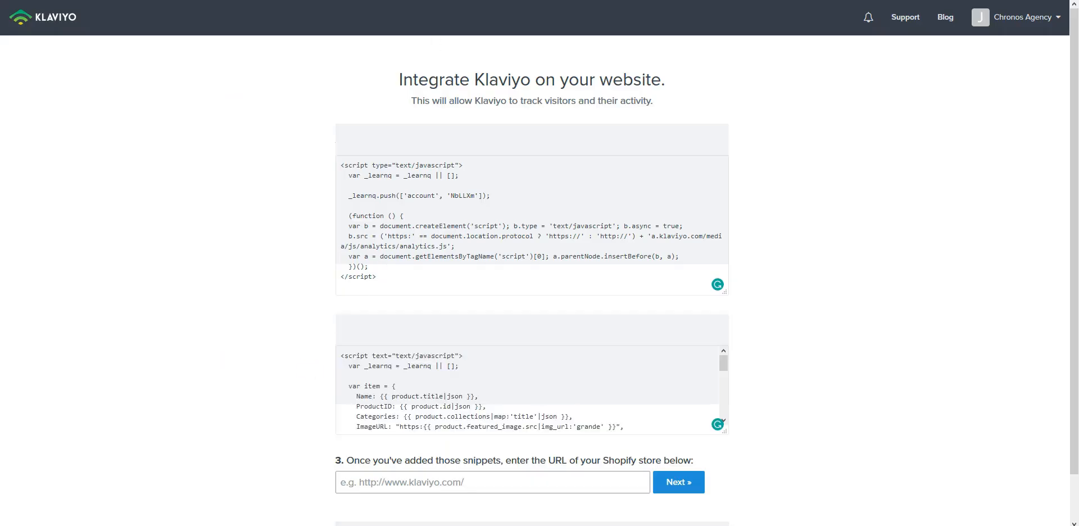
key("ctrl+Tab")
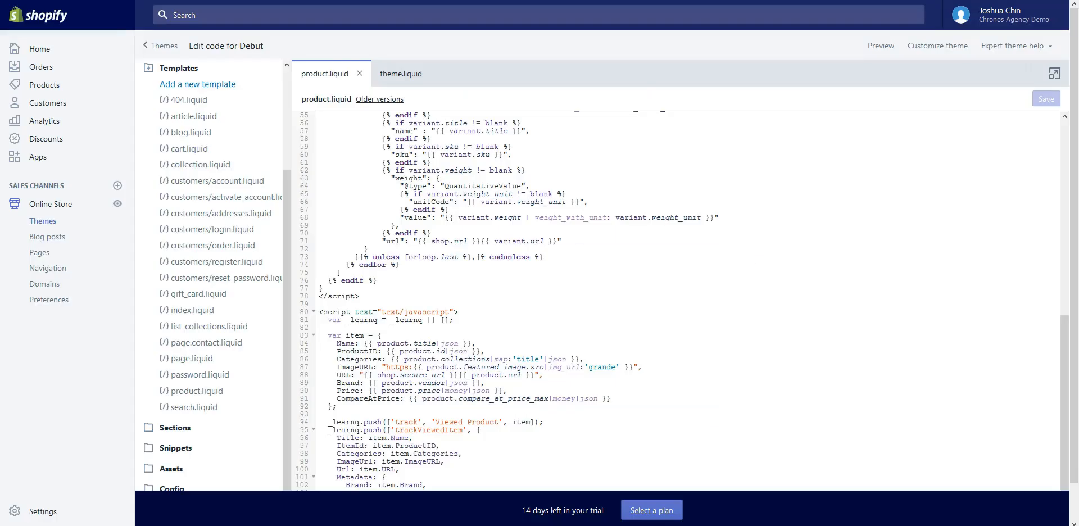
key("ctrl+Tab")
Step: Submit chronos-agency-demo.myshopify.com as the Shopify store URL in the third integration step
left_click(412, 487)
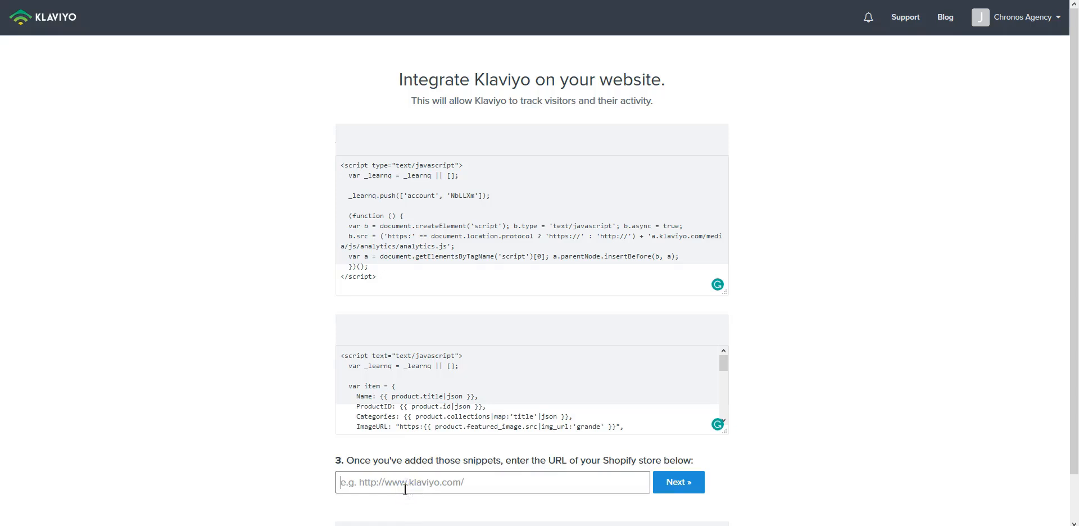
type("chronos")
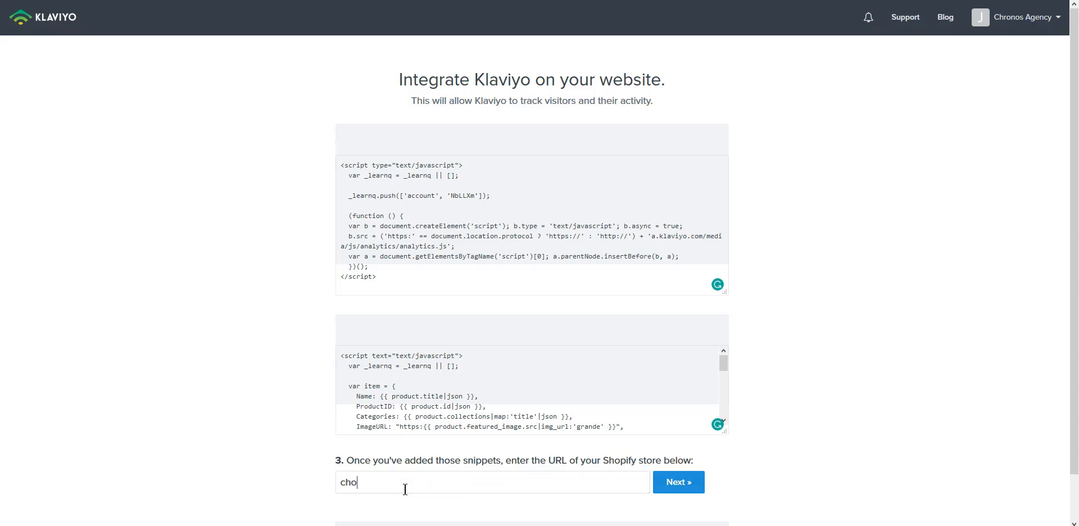
type("-agency-demo.myshopify.")
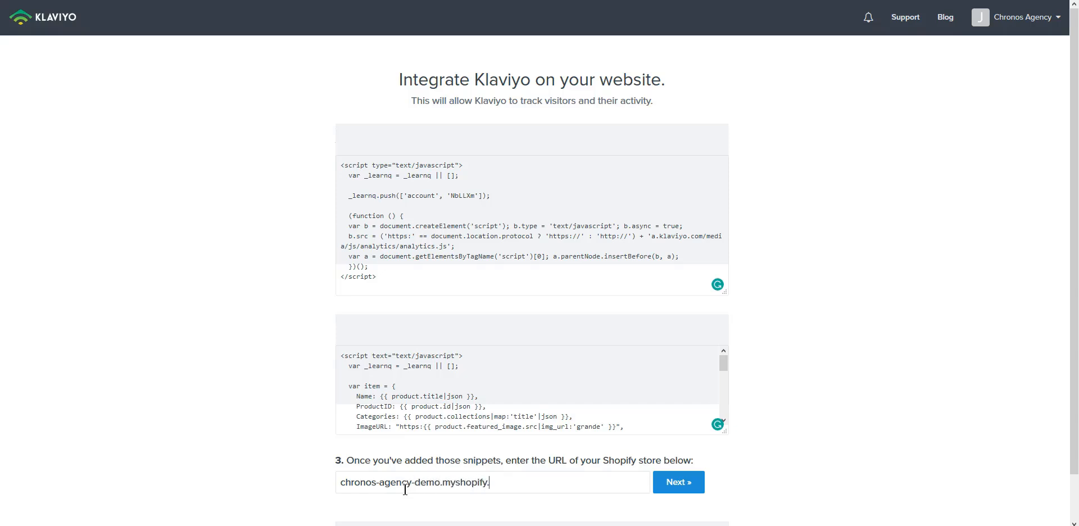
type("com")
left_click(838, 416)
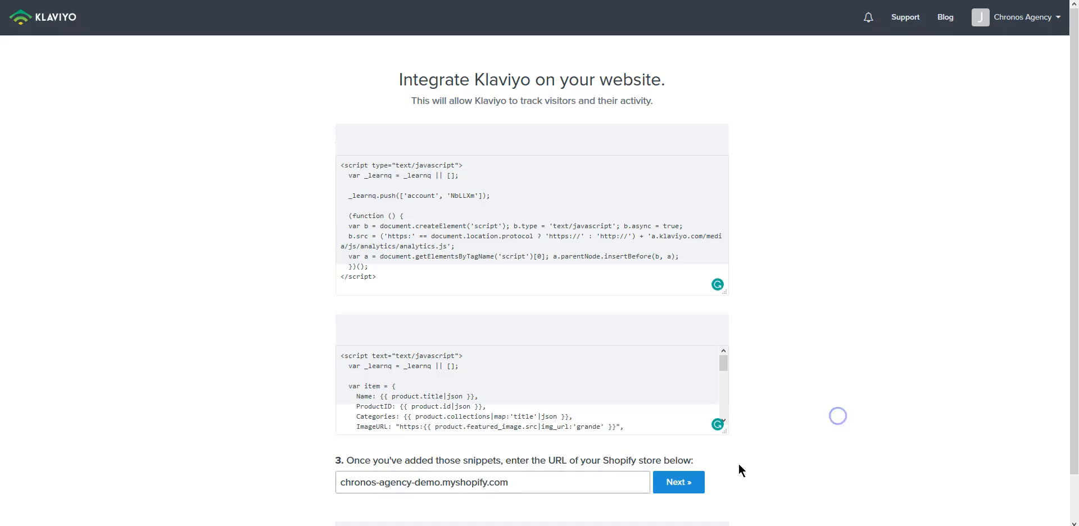
left_click(690, 483)
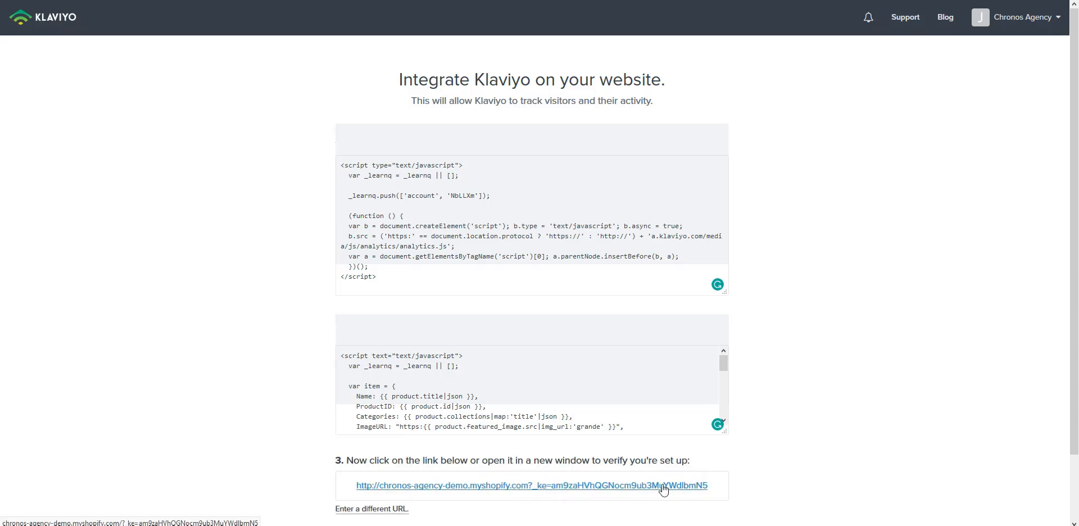
Step: Verify the tracking setup by visiting the generated store link, and continue from the integration page to the Klaviyo dashboard
scroll(663, 489, "down", 1)
left_click(608, 413)
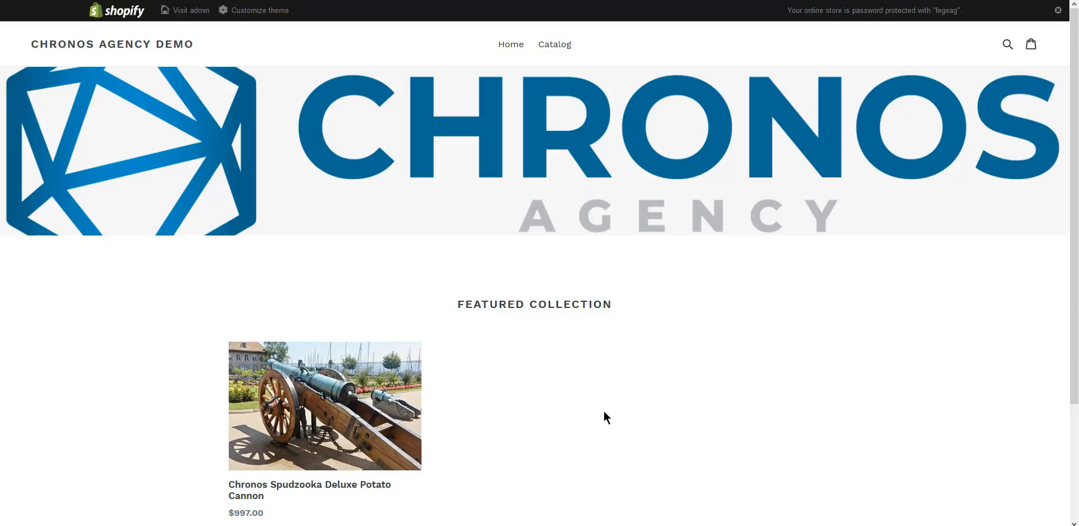
key("ctrl+w")
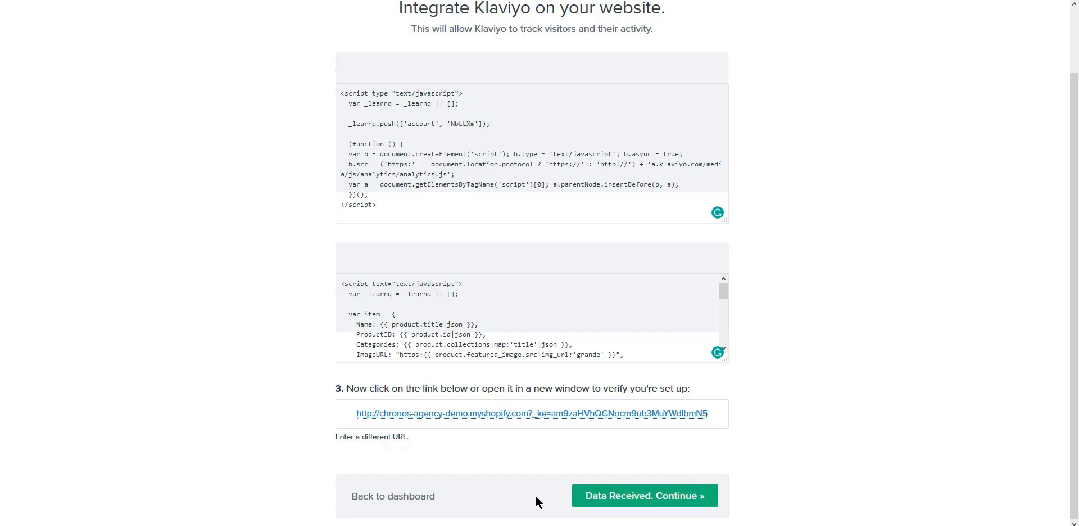
left_click(619, 500)
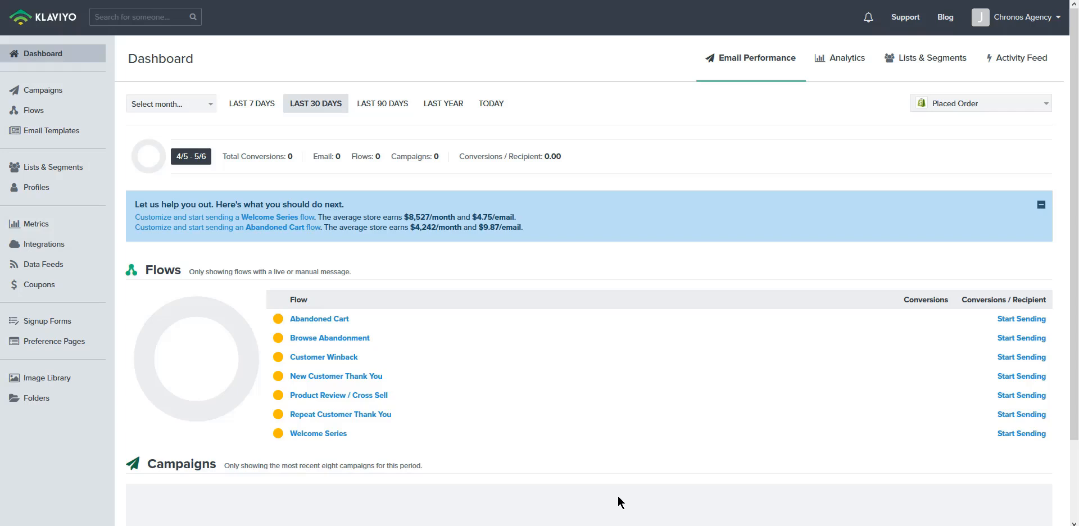
Step: Open the Abandoned Cart flow and examine the flow filters of its Checkout Started trigger
left_click(301, 320)
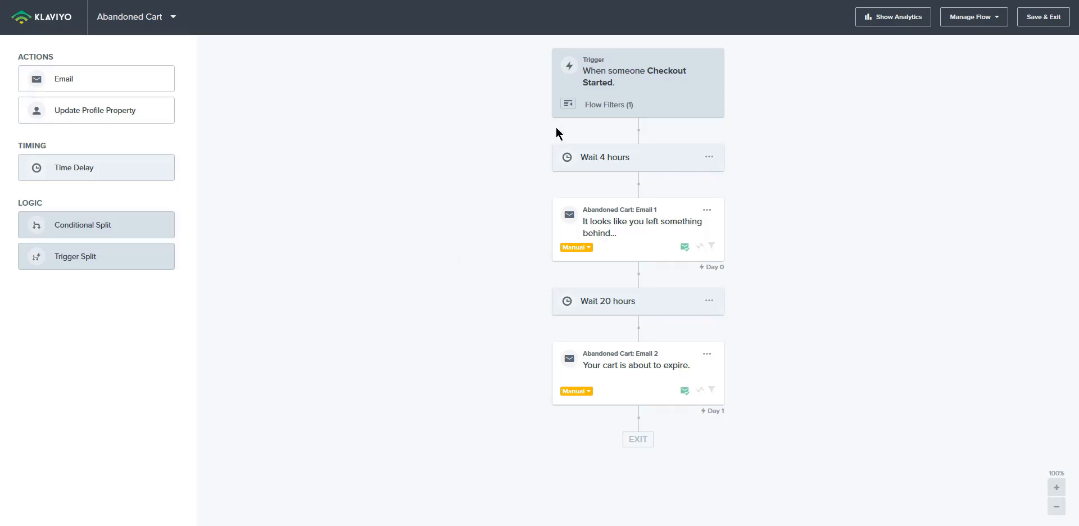
left_click(571, 105)
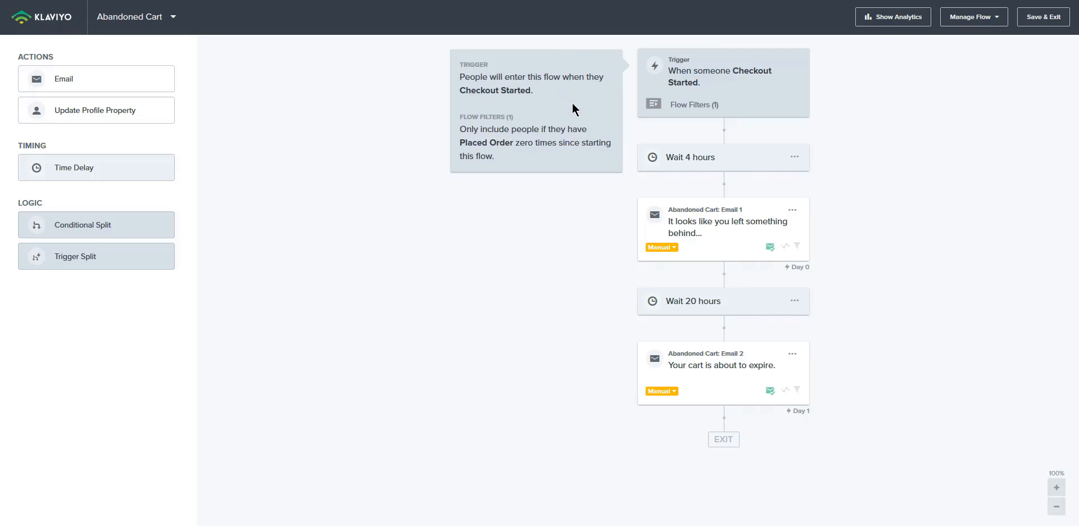
left_click(676, 63)
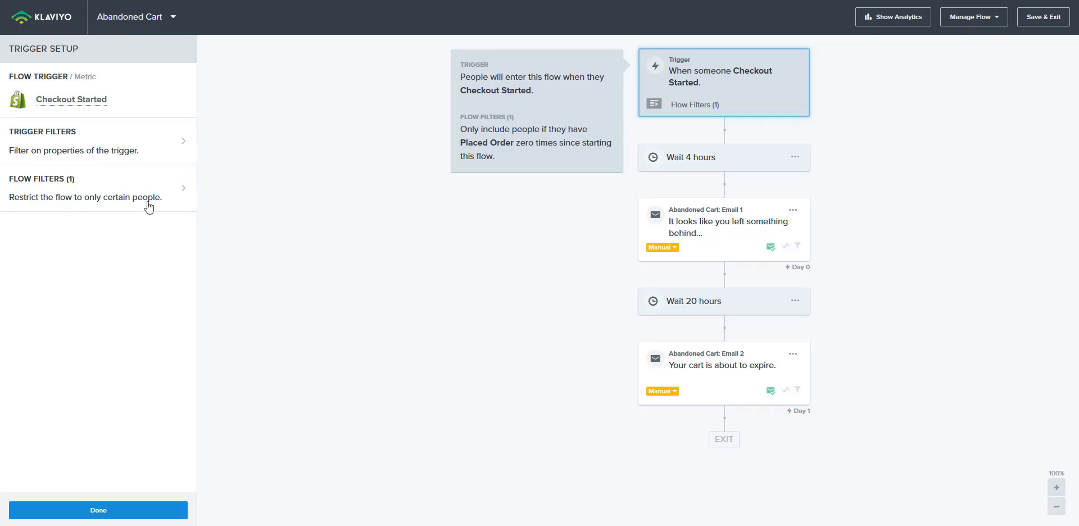
left_click(175, 197)
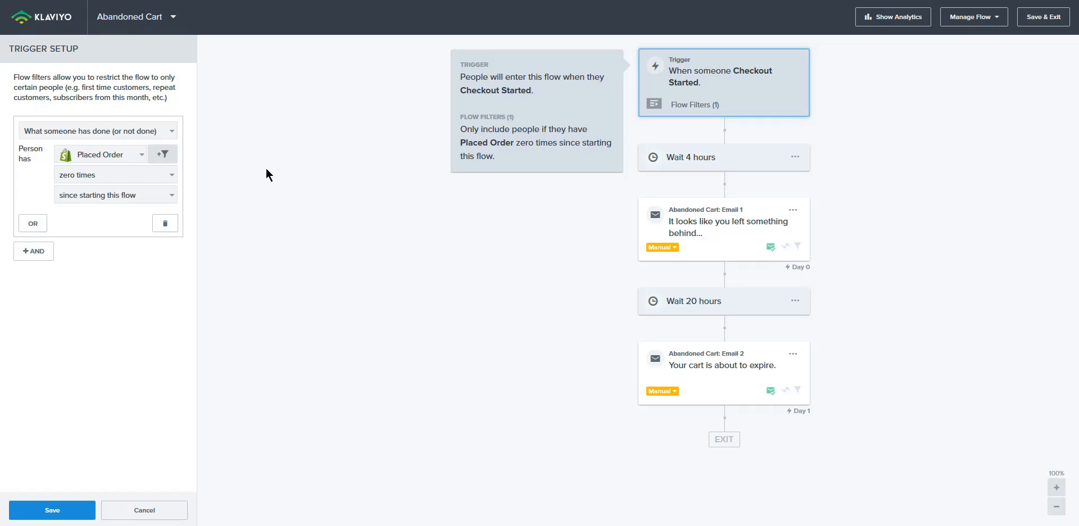
Step: Set the flow's first time delay, right after the trigger, to 0 hours and 30 minutes and save it
left_click(734, 157)
double_click(52, 98)
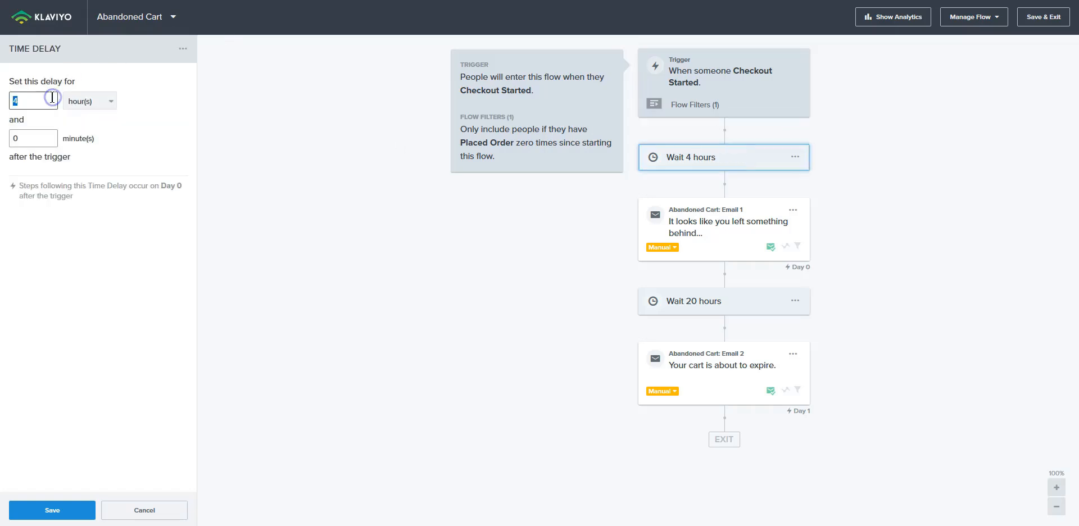
type("0")
double_click(29, 139)
type("30")
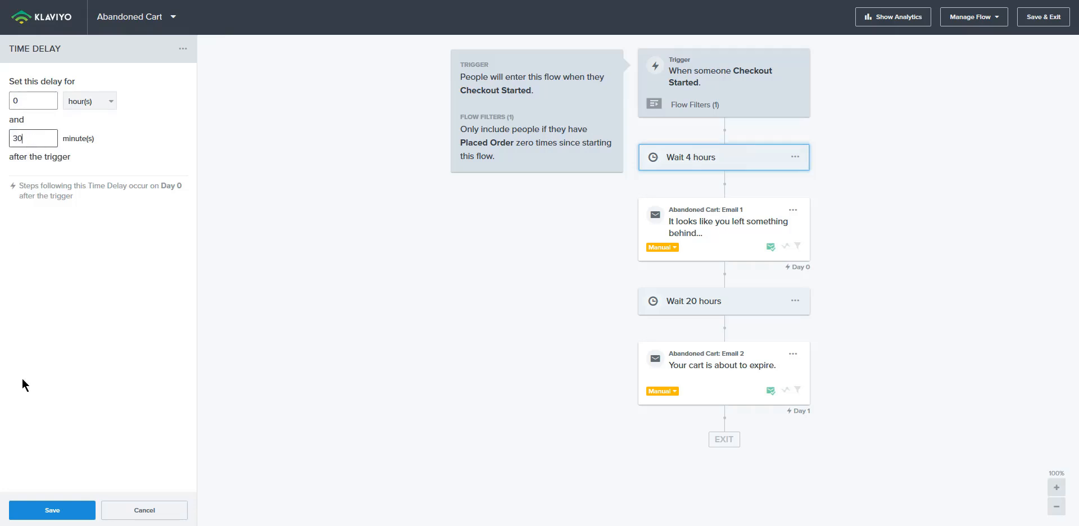
left_click(79, 507)
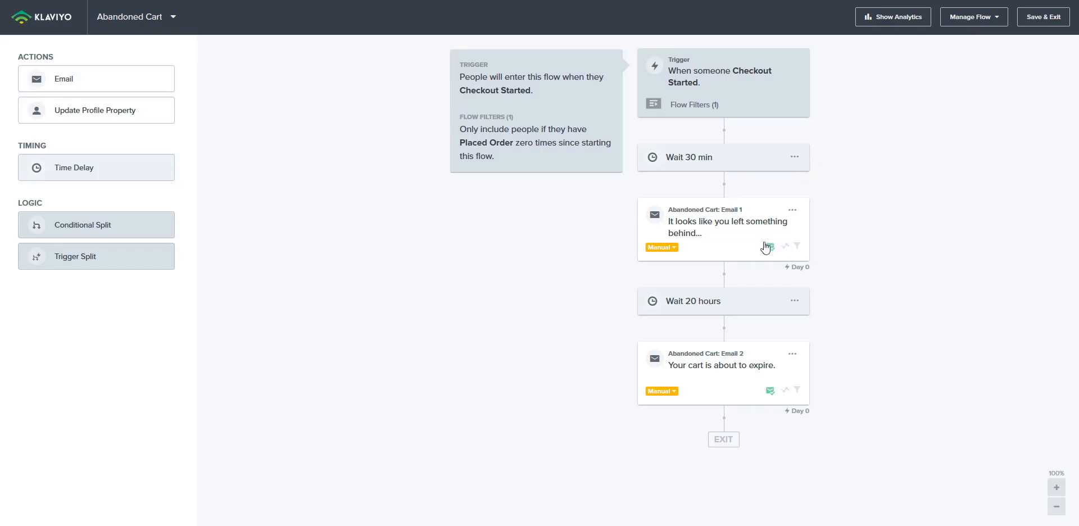
Step: Open the message content of Abandoned Cart: Email 1 and bring up its email body for editing
left_click(678, 208)
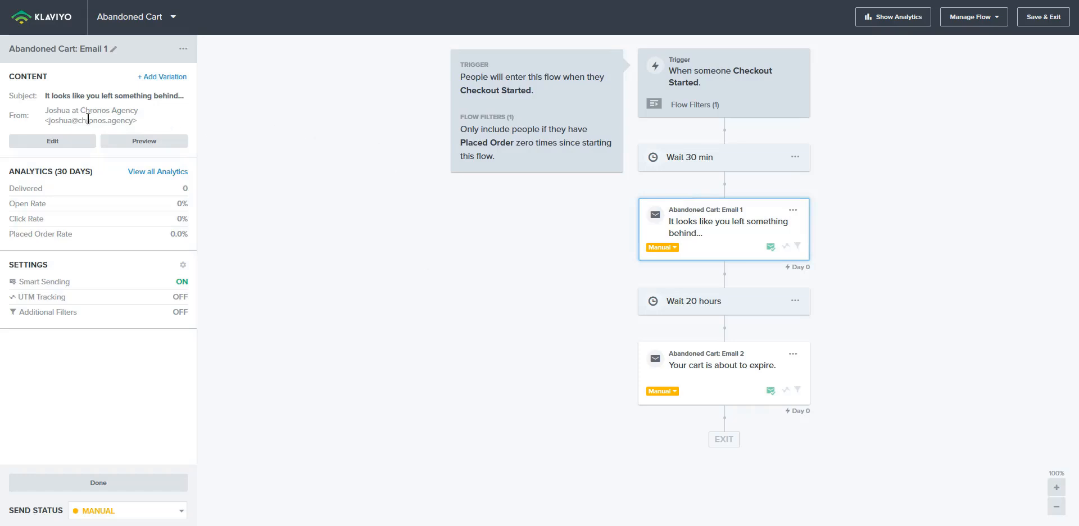
left_click(79, 142)
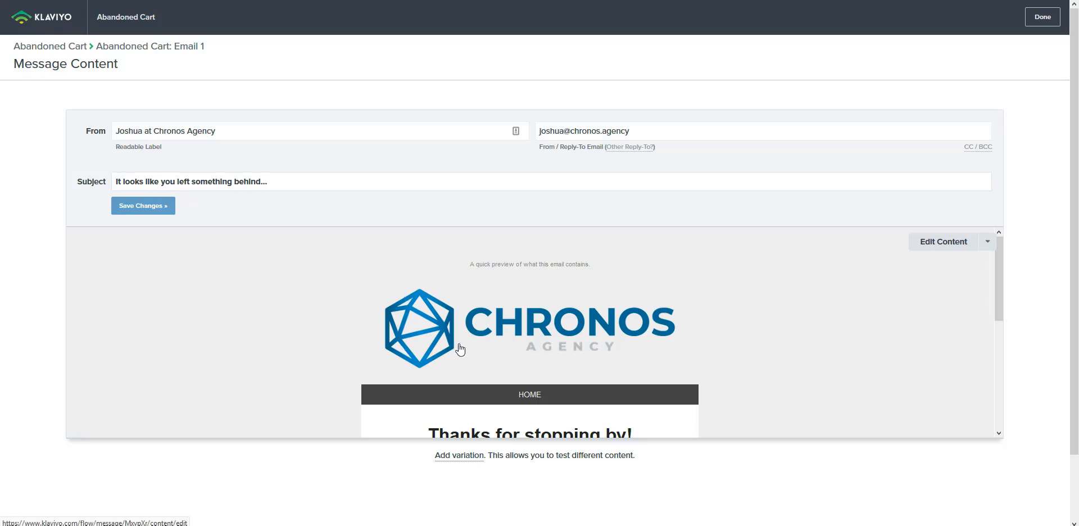
left_click(408, 351)
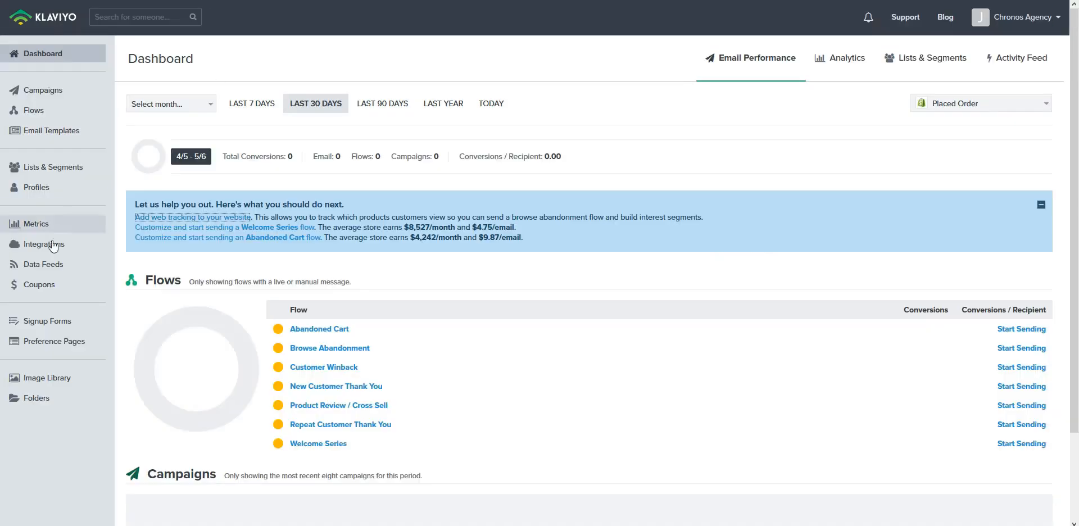
Step: Start a new coupon in Klaviyo and name it CartAbandon
left_click(40, 289)
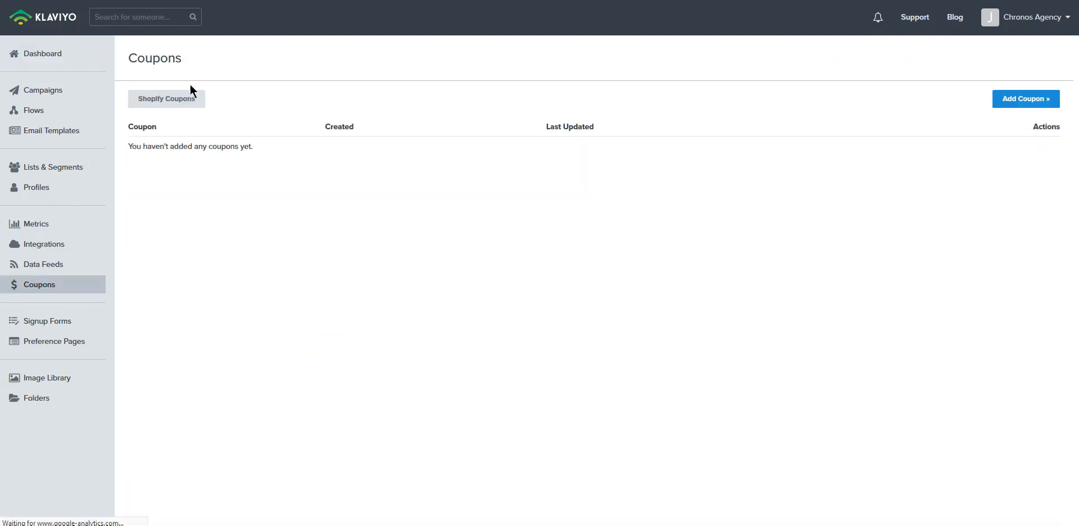
left_click(1018, 99)
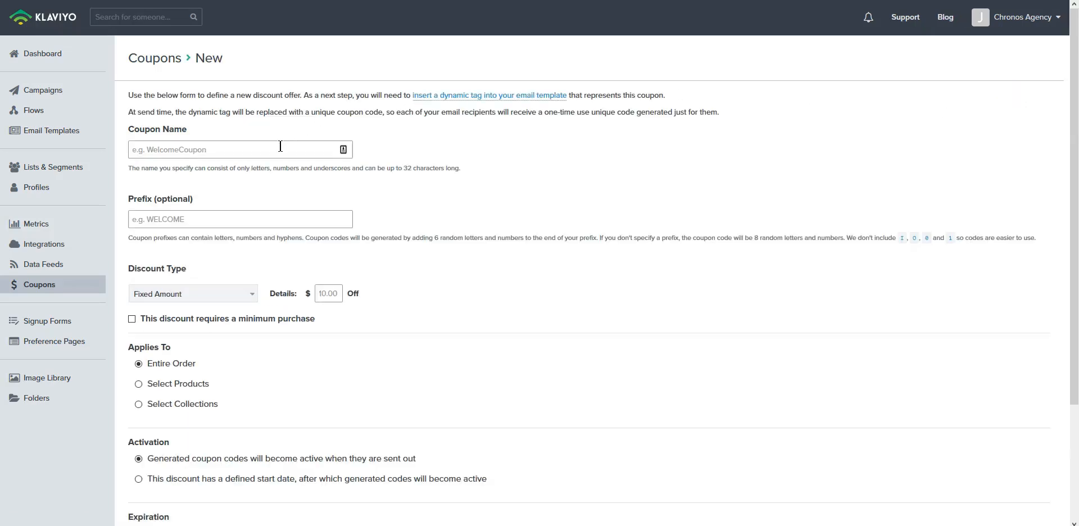
left_click(280, 147)
type("Ca")
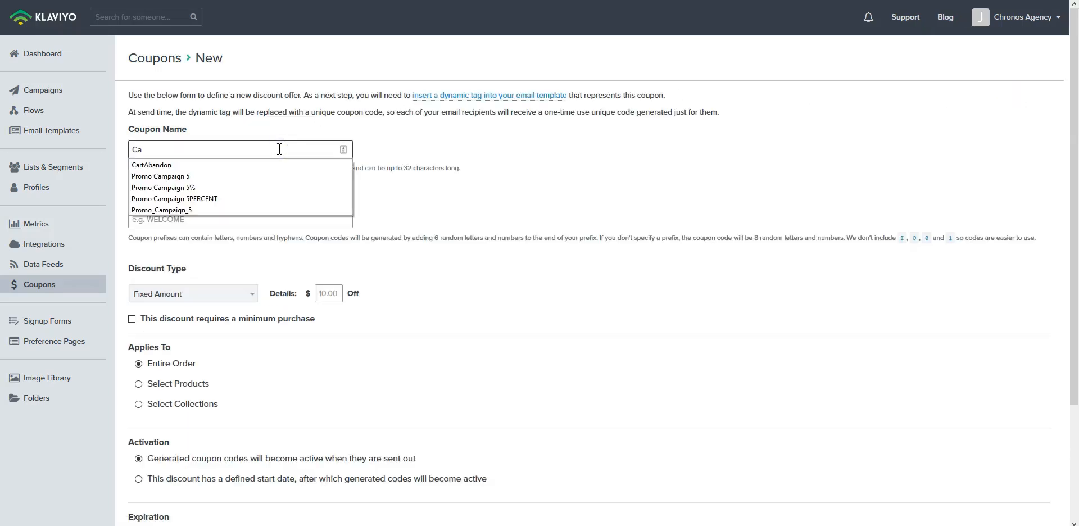
type("rt")
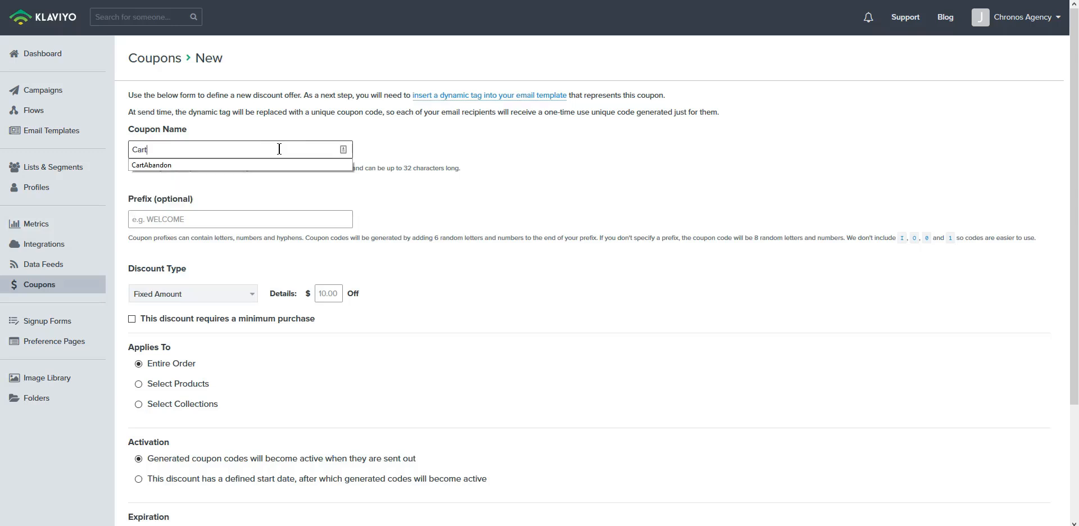
type("Abandon")
left_click(257, 232)
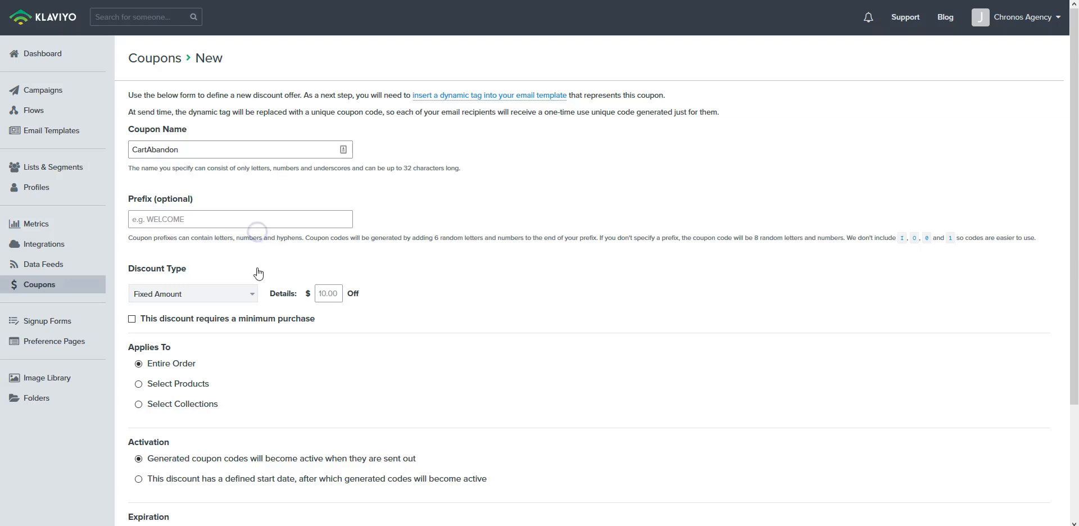
Step: Set the coupon's discount type to Percentage Off with a value of 10%
left_click(222, 297)
left_click(208, 330)
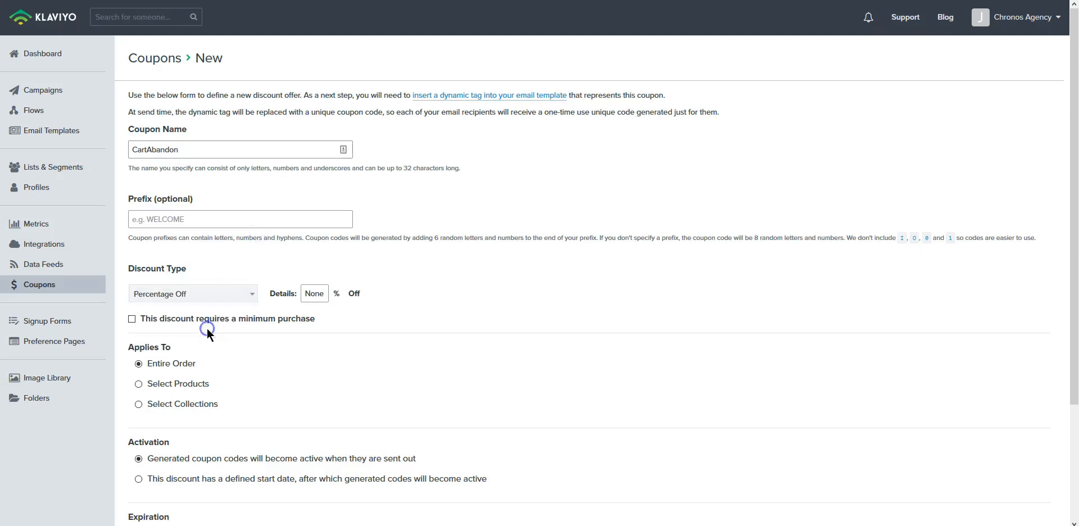
double_click(307, 294)
type("10")
scroll(430, 325, "down", 1)
left_click(390, 322)
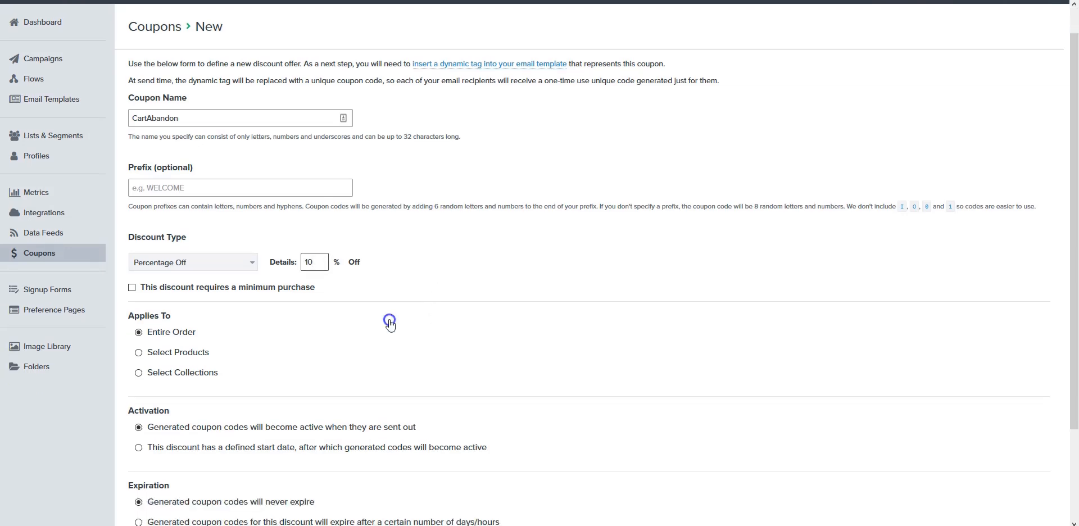
Step: Make the generated coupon codes expire after 48 hours and add the coupon
scroll(304, 335, "down", 1)
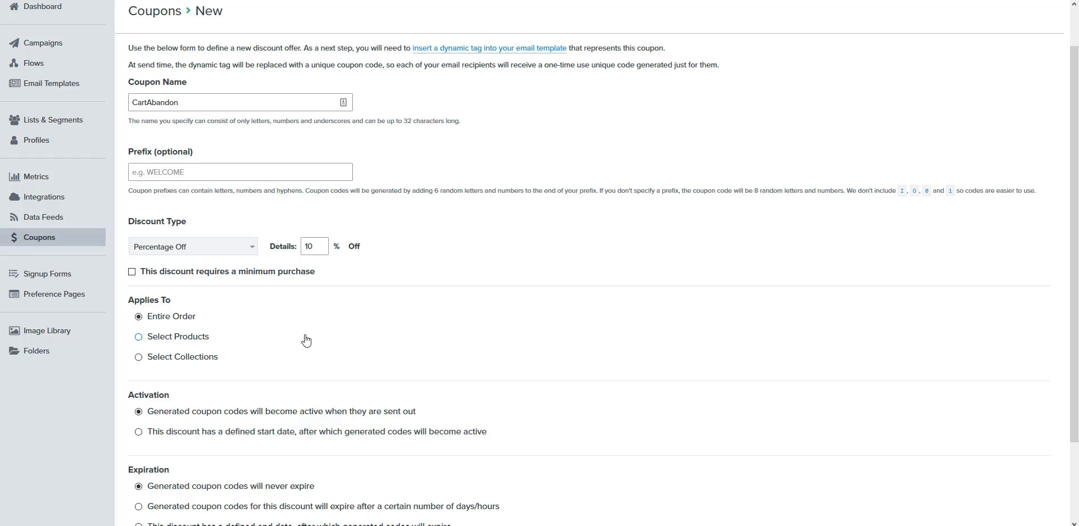
scroll(343, 329, "down", 3)
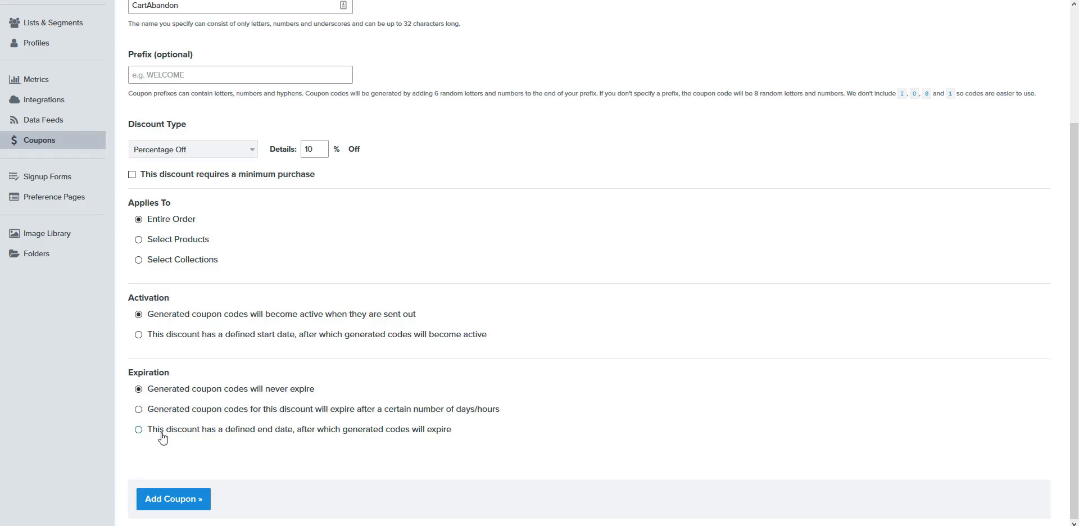
left_click(139, 410)
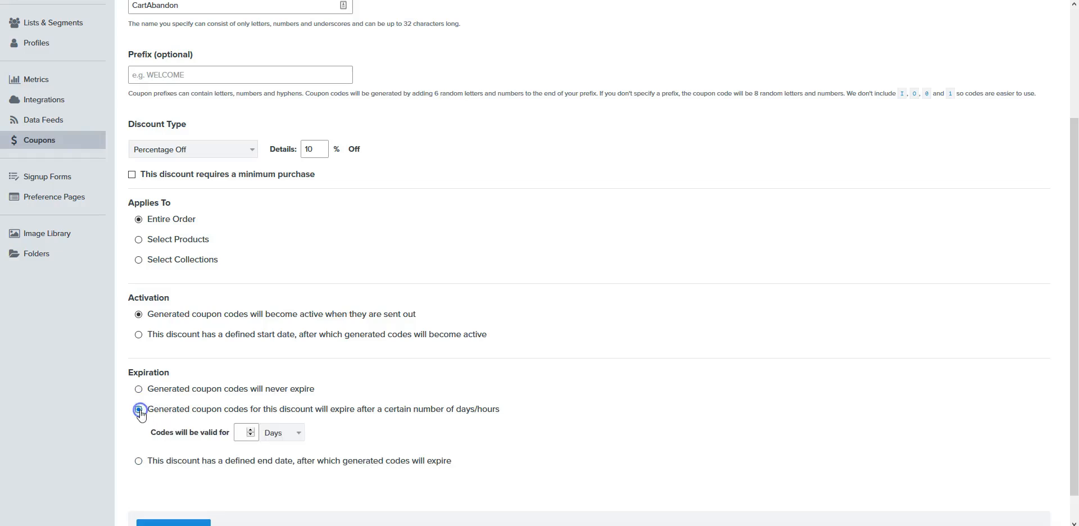
left_click(278, 440)
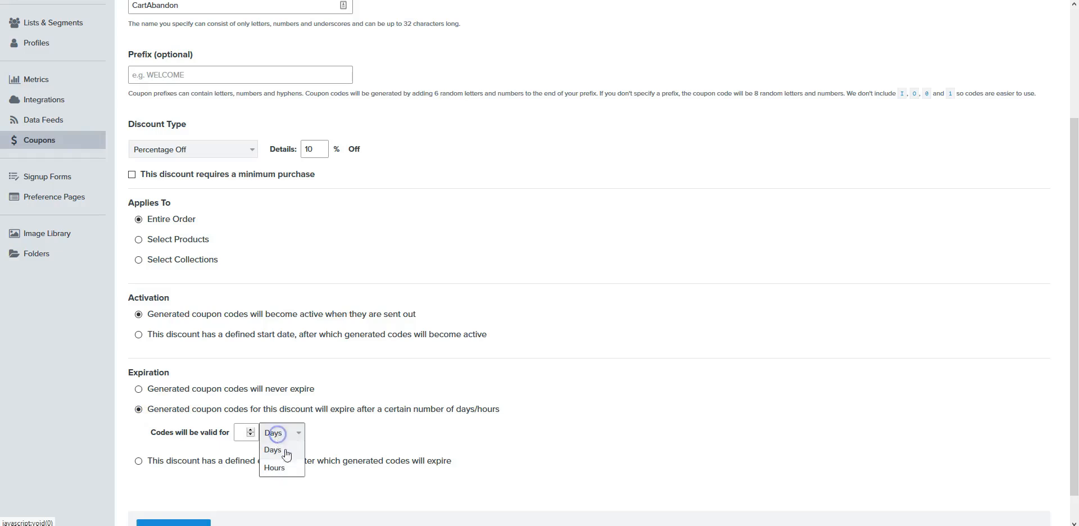
left_click(286, 465)
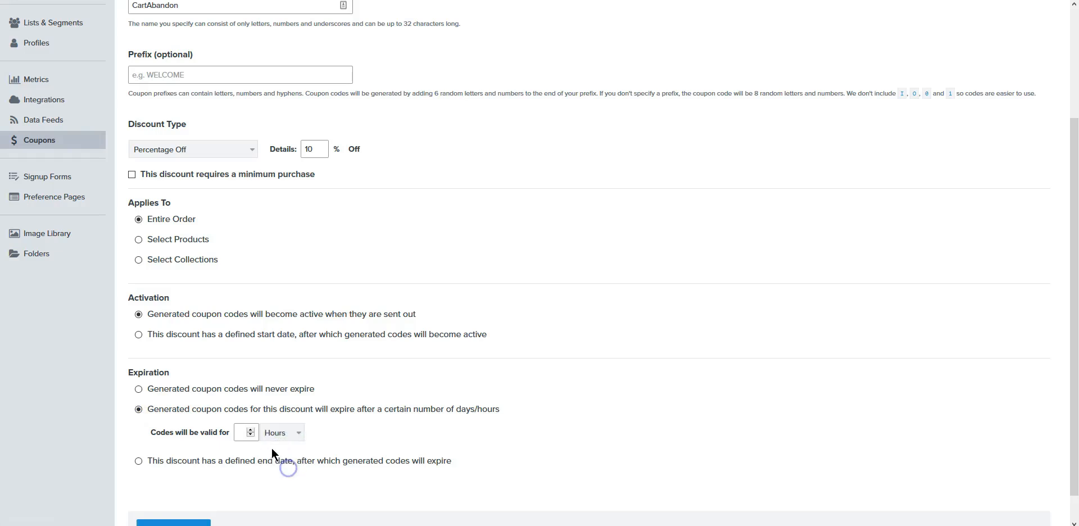
left_click(244, 435)
type("48")
scroll(326, 450, "down", 1)
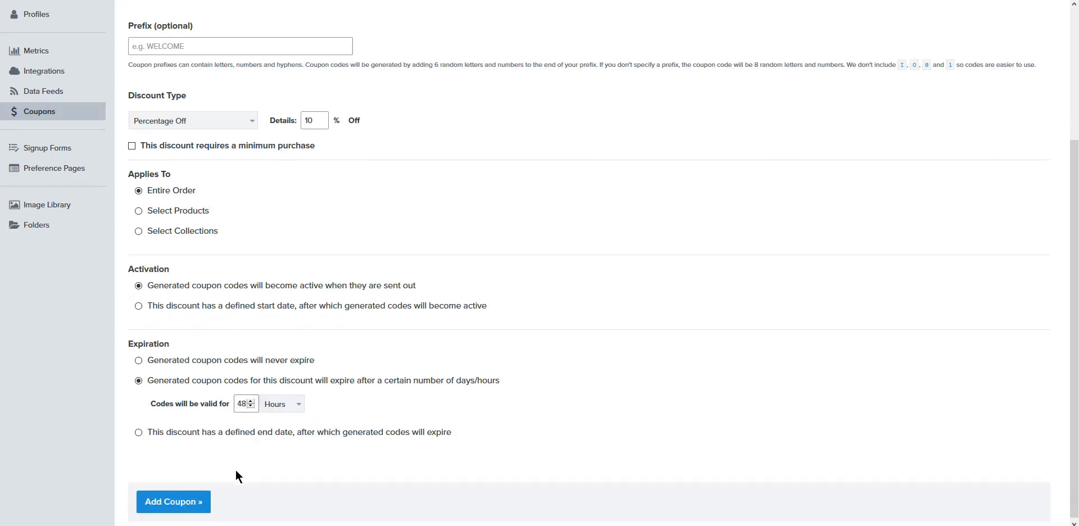
left_click(198, 499)
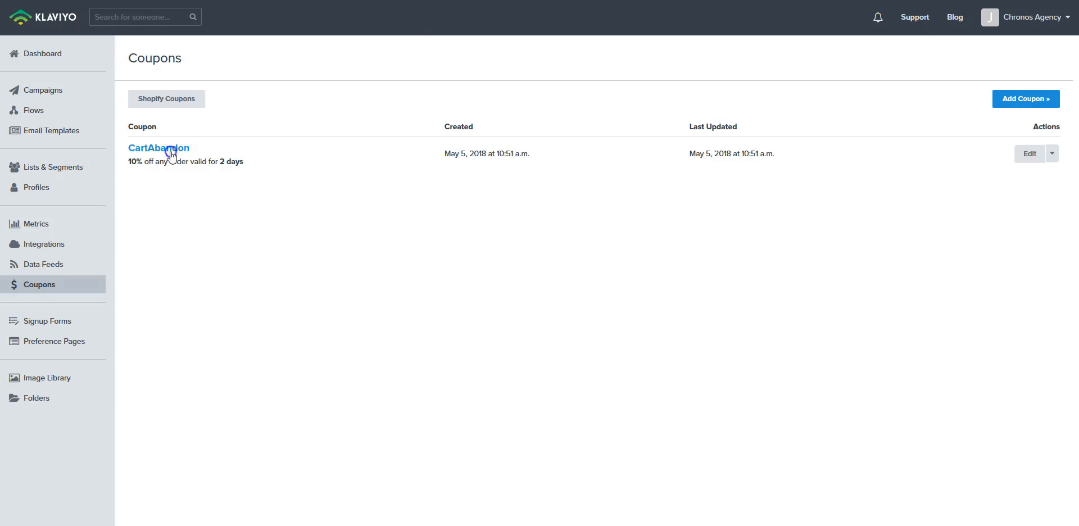
Step: Copy the CartAbandon coupon's name from the coupon list
double_click(131, 151)
key("ctrl+c")
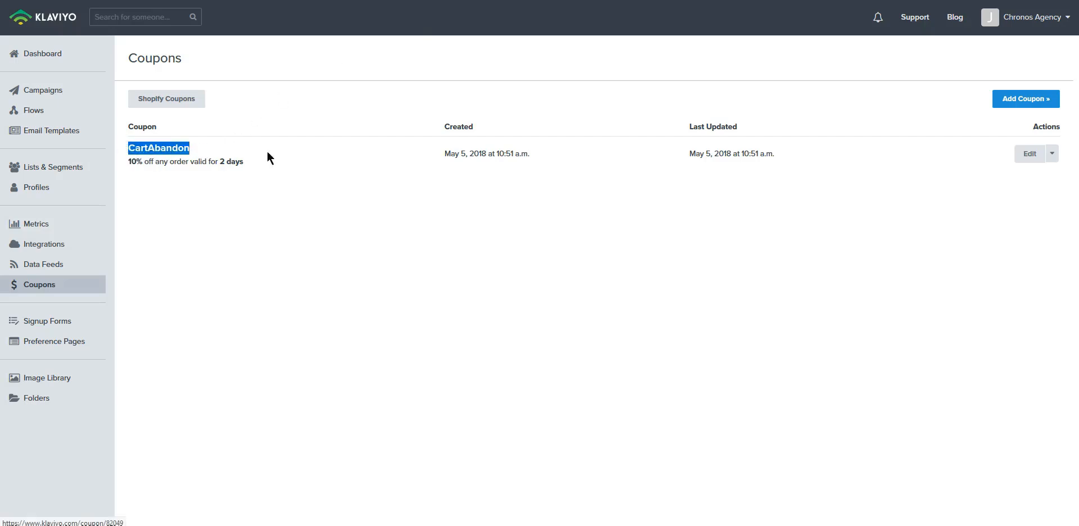
left_click(291, 209)
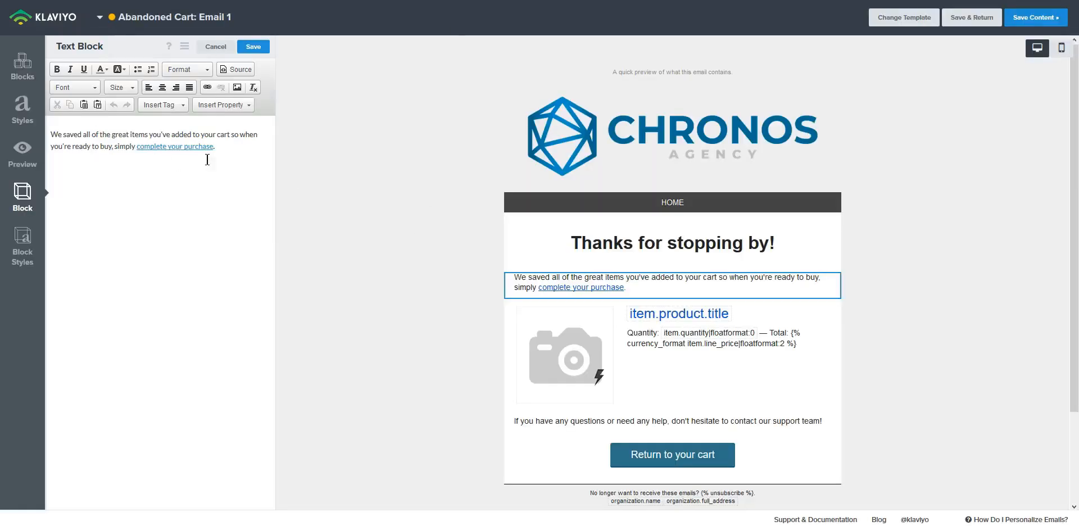
Step: Add a new line reading "Here's a discount code" beneath the "complete your purchase" paragraph in Email 1's text block
left_click(230, 154)
key("Return")
key("Return")
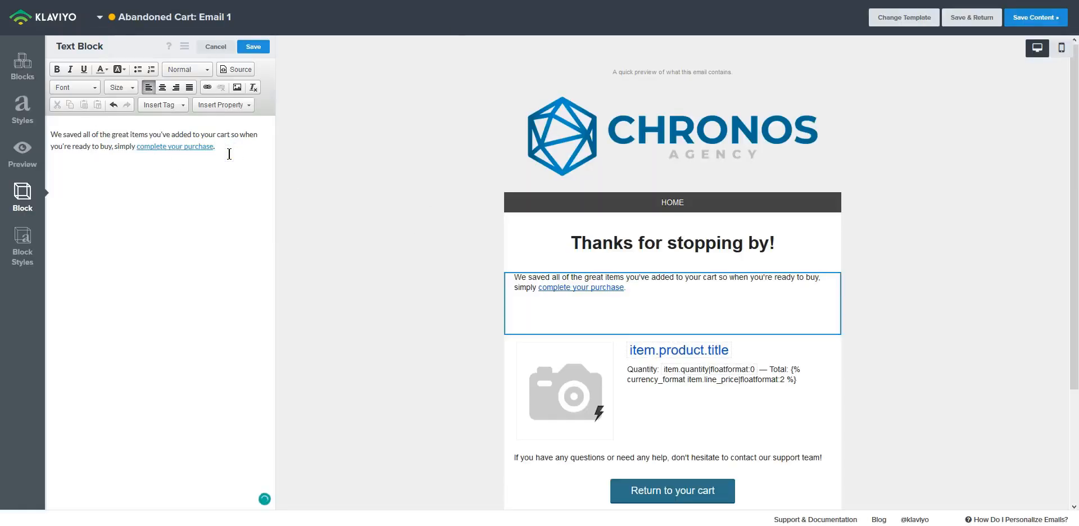
type("Here's a discount code ")
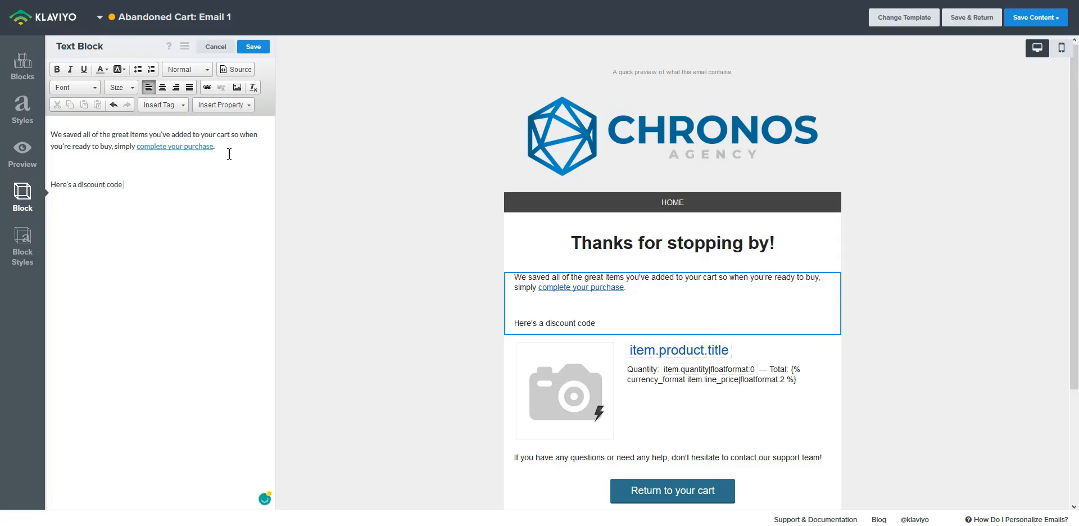
type("to")
key("BackSpace")
Step: Insert the line "We know how life get's in the way with its distractions..." above the discount code line
left_click(62, 171)
key("Return")
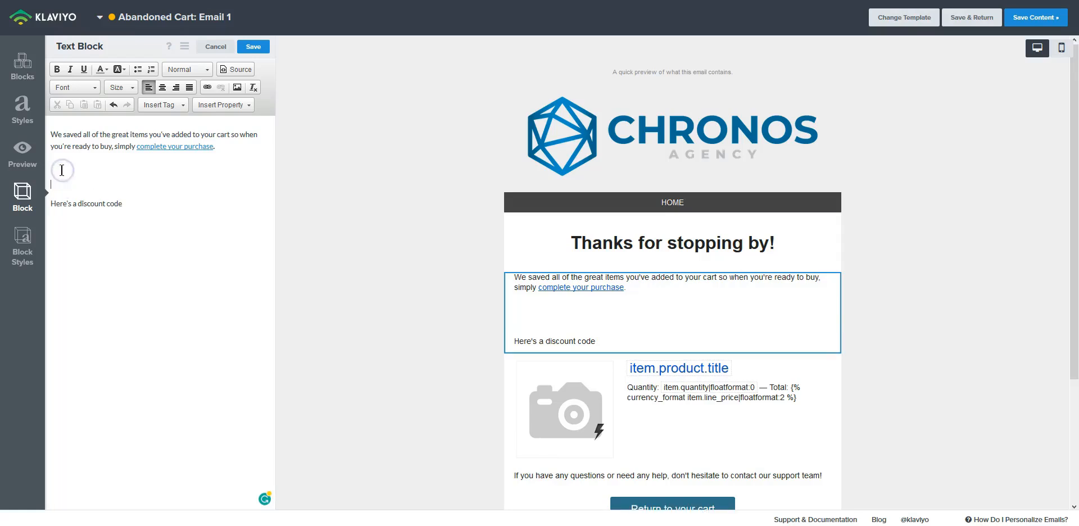
type("We know ho")
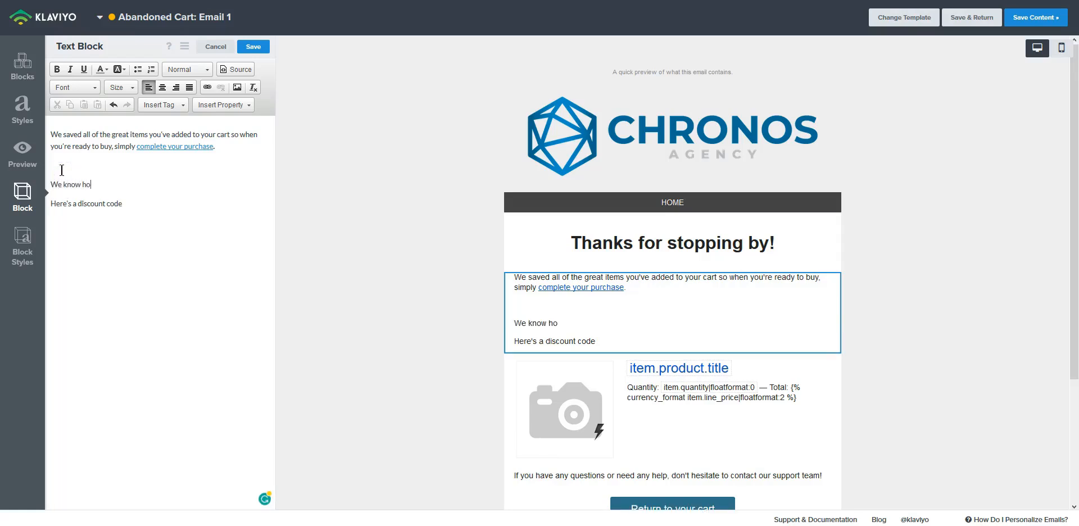
type("w life get's in the way w")
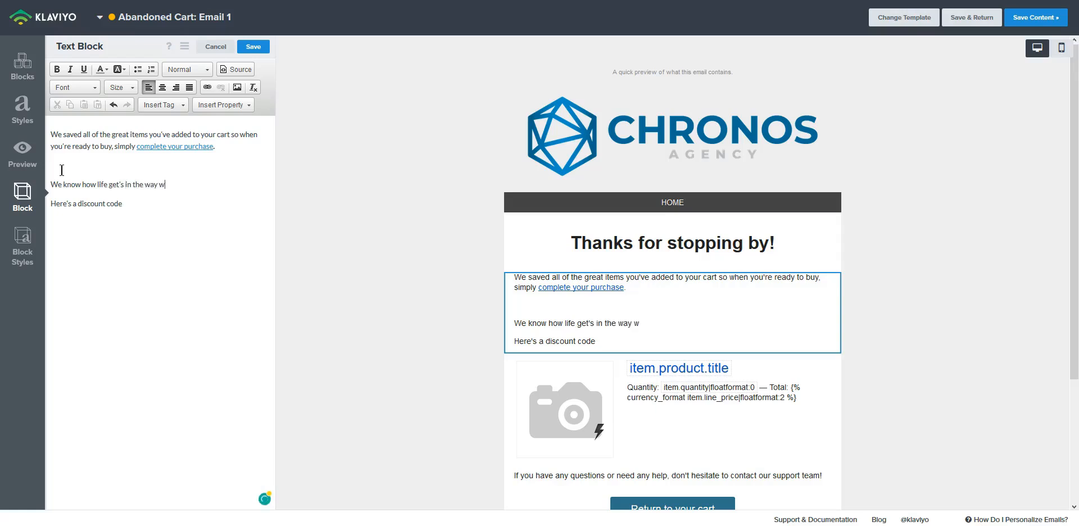
type("ith its distractions")
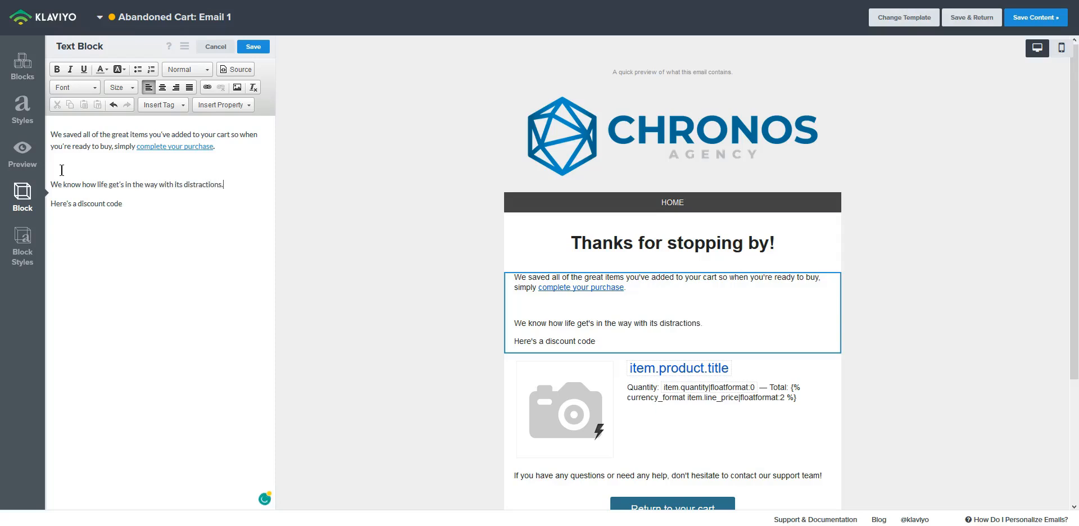
type("...")
Step: Complete the discount code line with "to help you complete your order as soon as you can!"
left_click(136, 201)
type("to help you complete your order a")
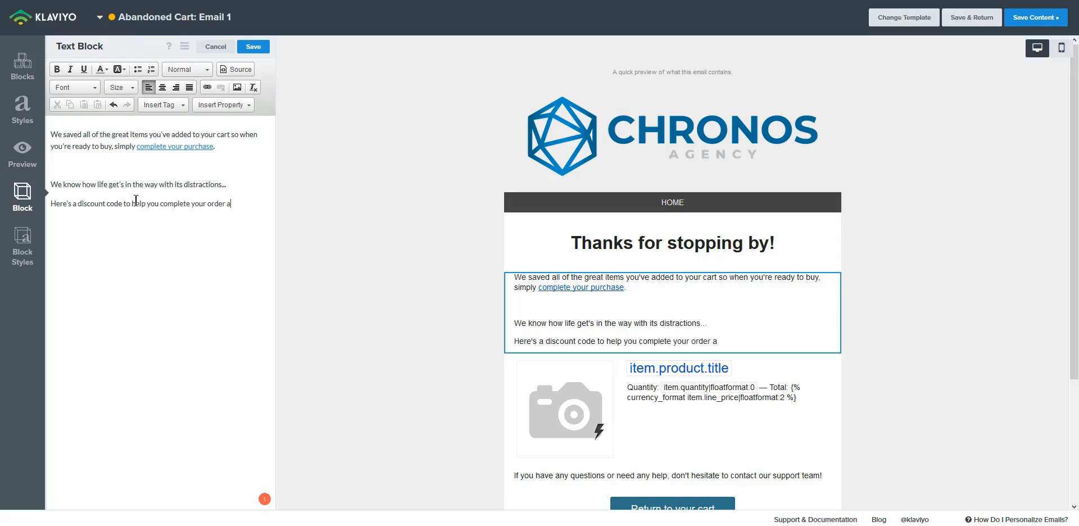
type("s soon as you can!")
Step: Start a coupon tag beneath the discount sentence with {% coupon_code ' followed by the copied name CartAbandon
key("Return")
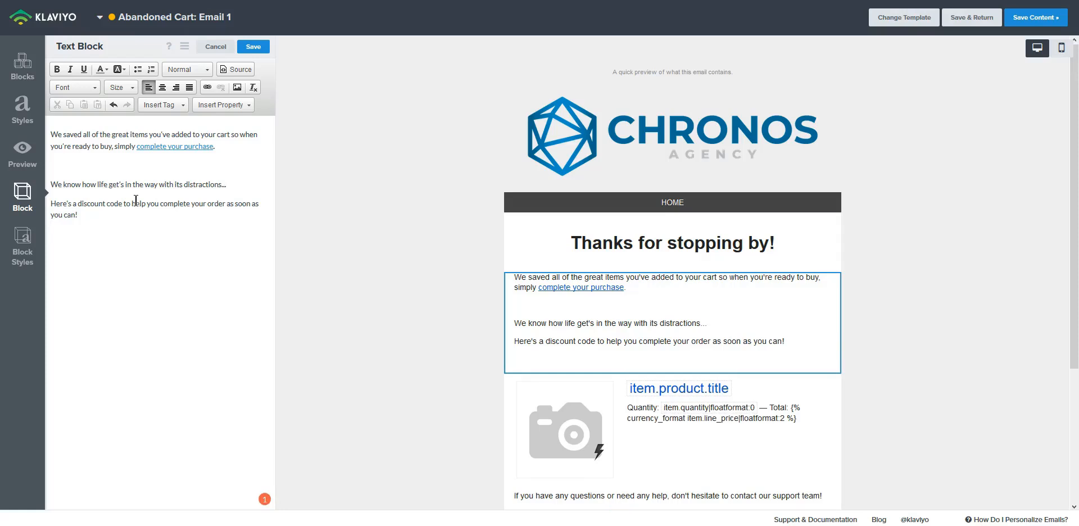
type("{%")
type(" C")
type("io")
type("n")
key("BackSpace")
key("BackSpace")
key("BackSpace")
type("oupon_code")
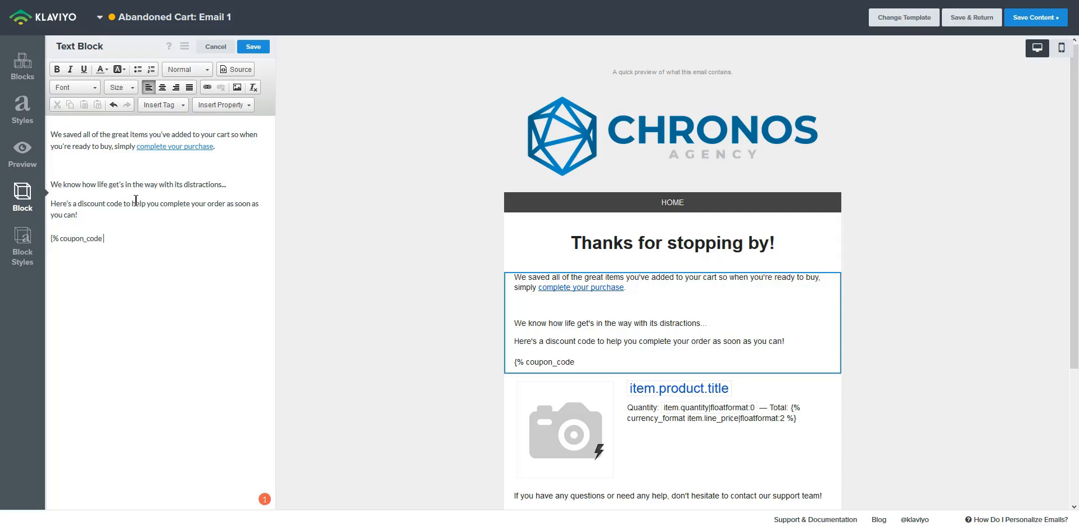
type(" '")
key("ctrl+v")
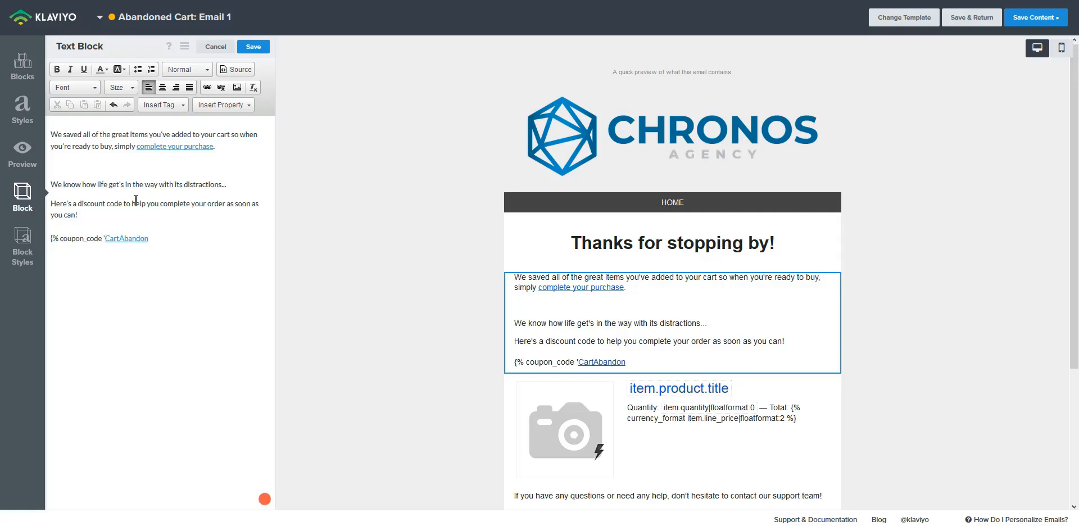
Step: Remove the hyperlink from the pasted CartAbandon name and close the coupon tag with ' %}
left_click_drag(151, 238, 105, 238)
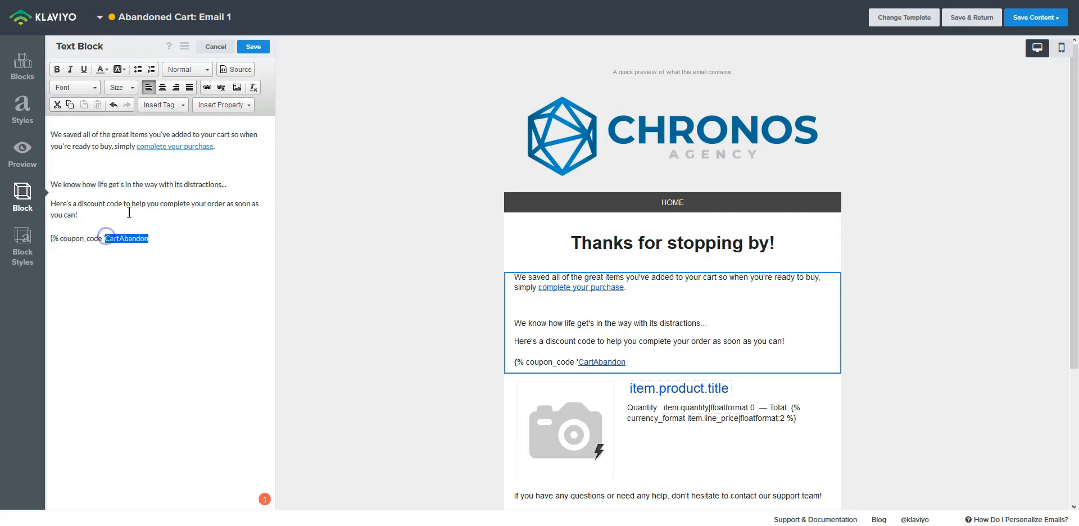
left_click(222, 90)
left_click(158, 242)
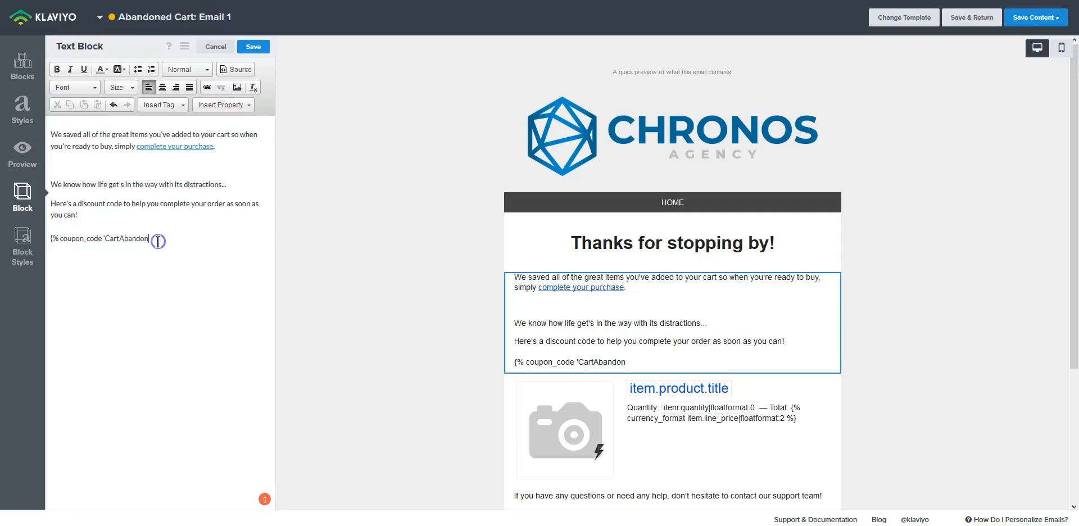
type("' %")
Step: Center the coupon code tag and its discount sentence, and make the tag bold at size 18
triple_click(192, 239)
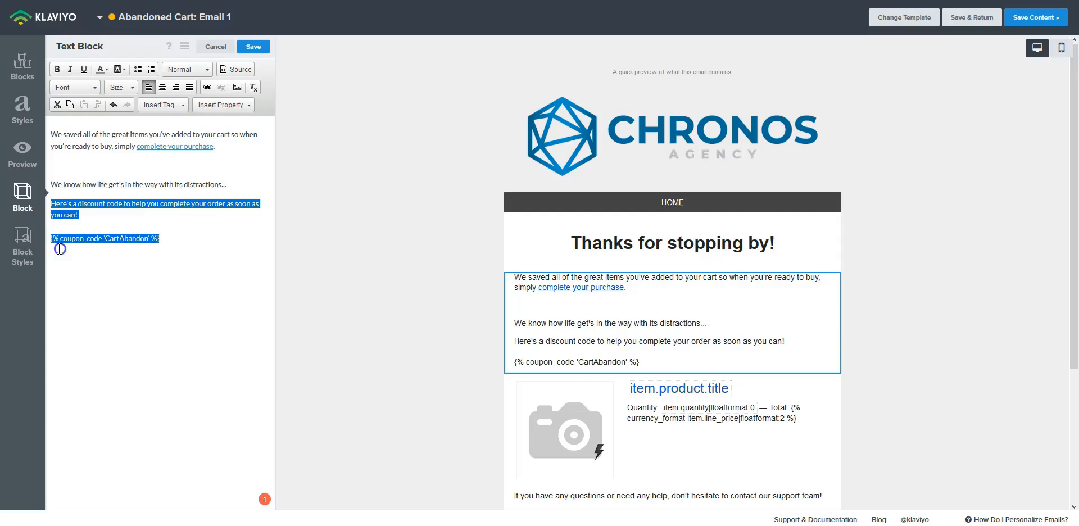
left_click(59, 248)
left_click_drag(175, 239, 37, 253)
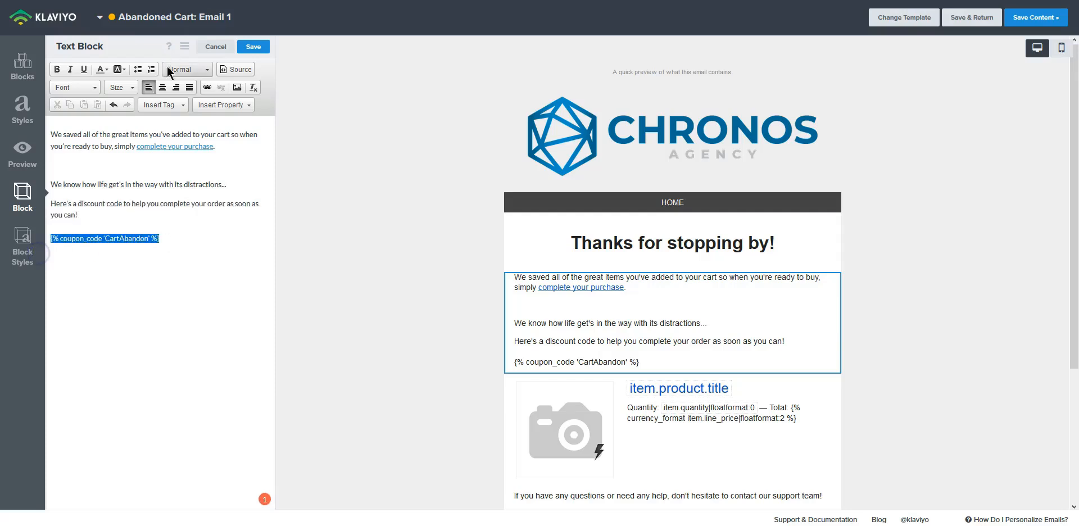
left_click(163, 87)
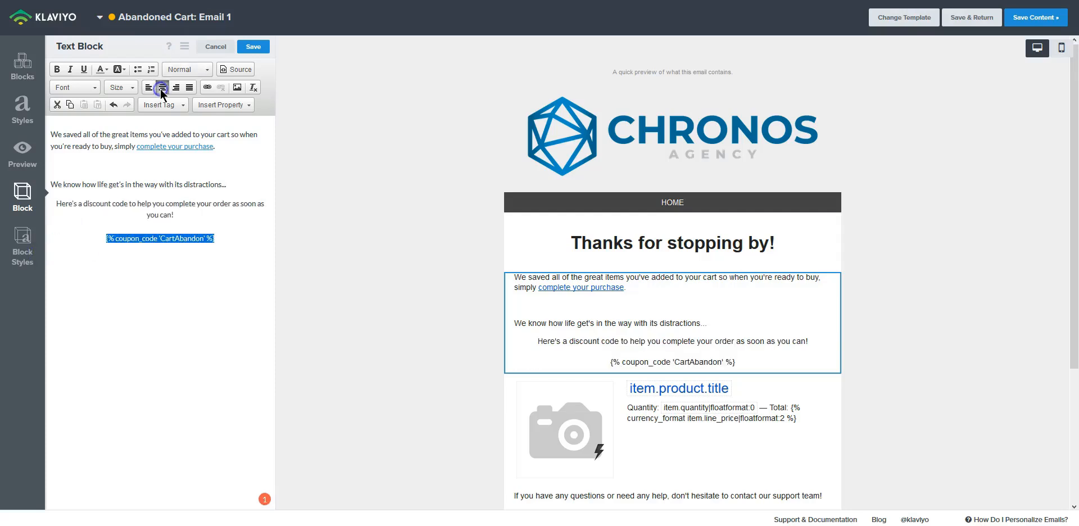
left_click(61, 69)
left_click(125, 87)
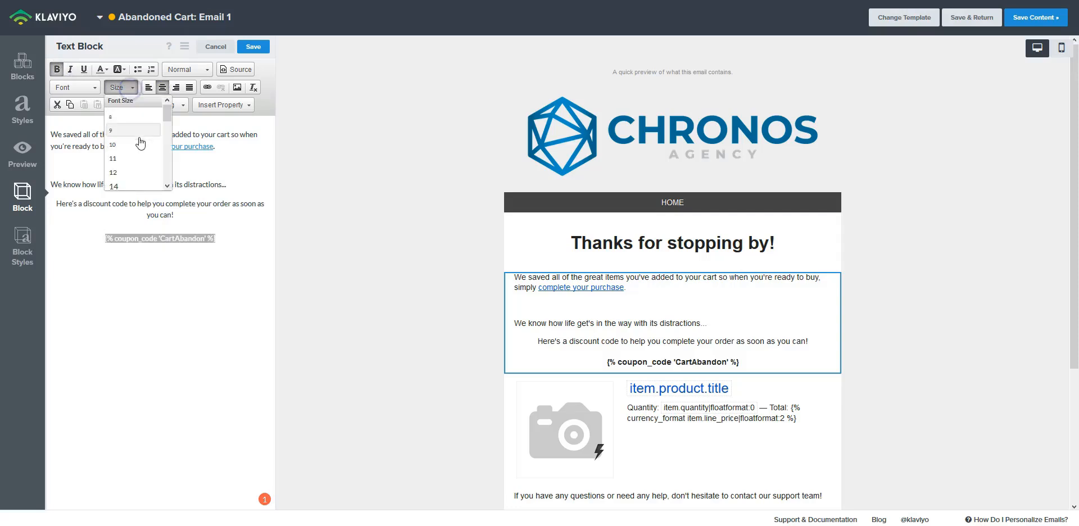
scroll(154, 183, "down", 2)
left_click(150, 181)
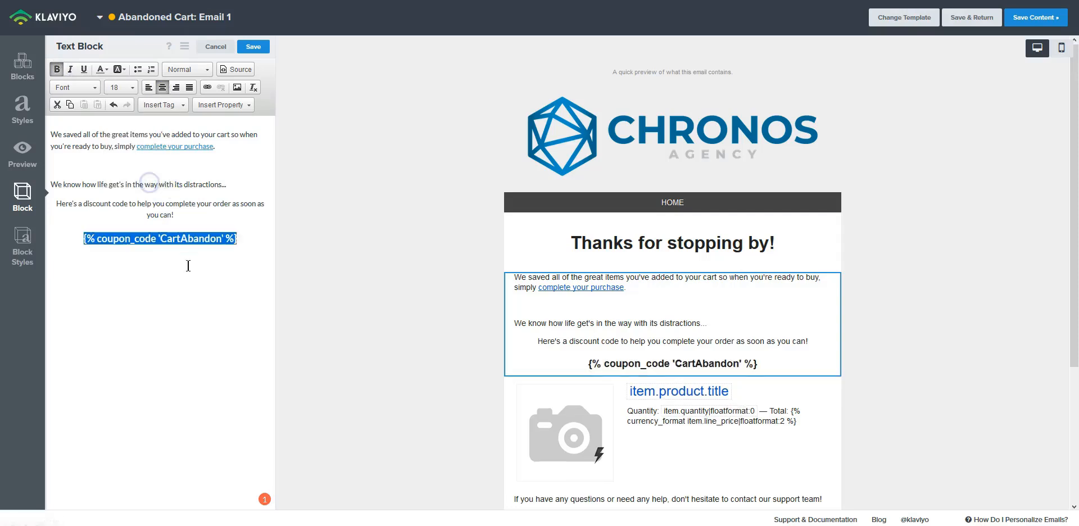
Step: Add an empty line below the coupon tag and save the text block
left_click(236, 253)
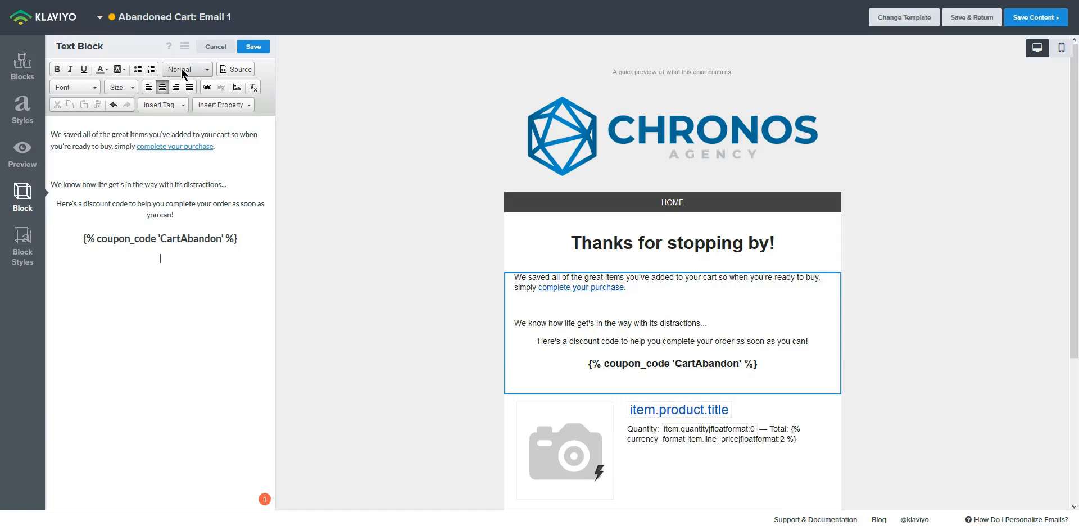
left_click(249, 49)
scroll(451, 370, "down", 1)
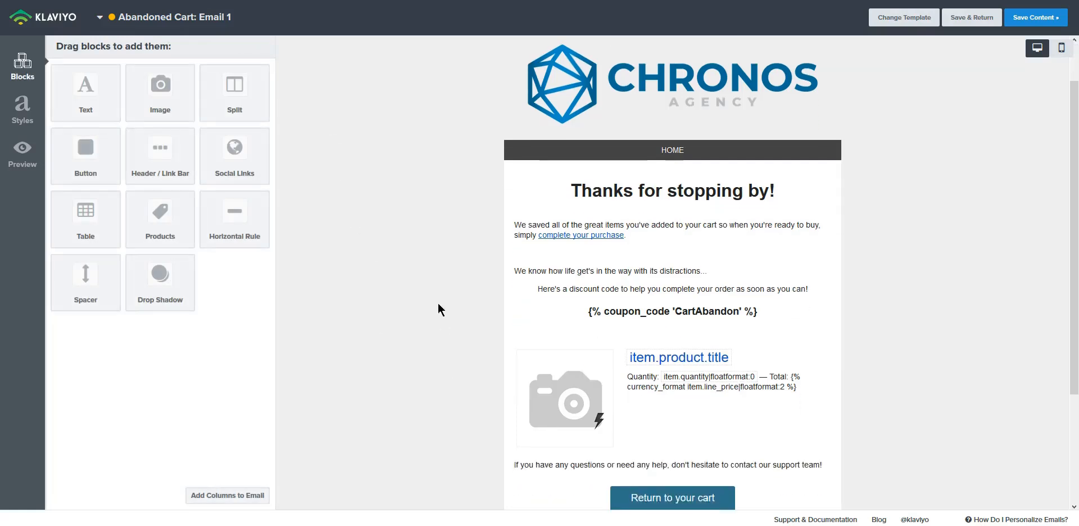
Step: Preview the email directly in Klaviyo, check how the coupon code renders in the body, and close the preview
left_click(21, 152)
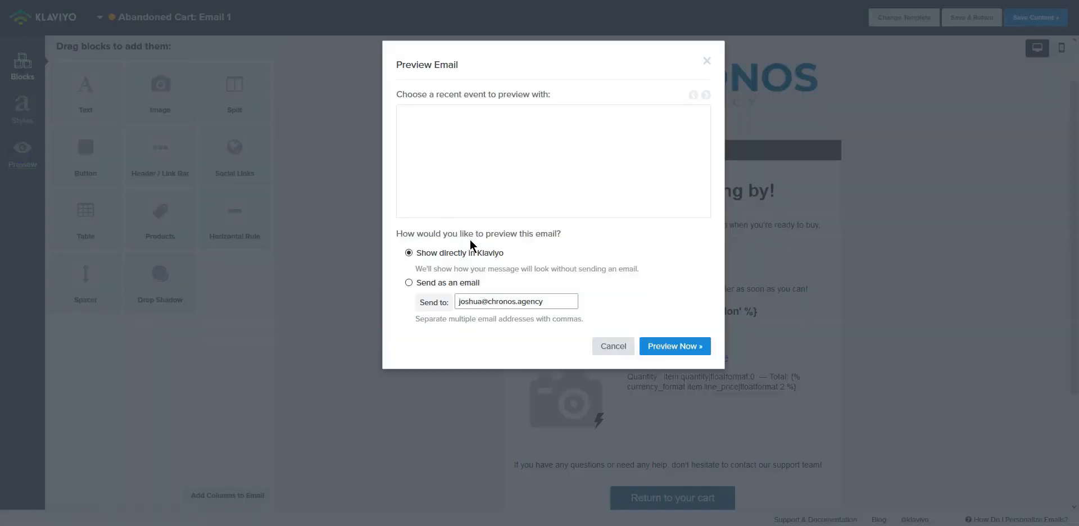
left_click(671, 347)
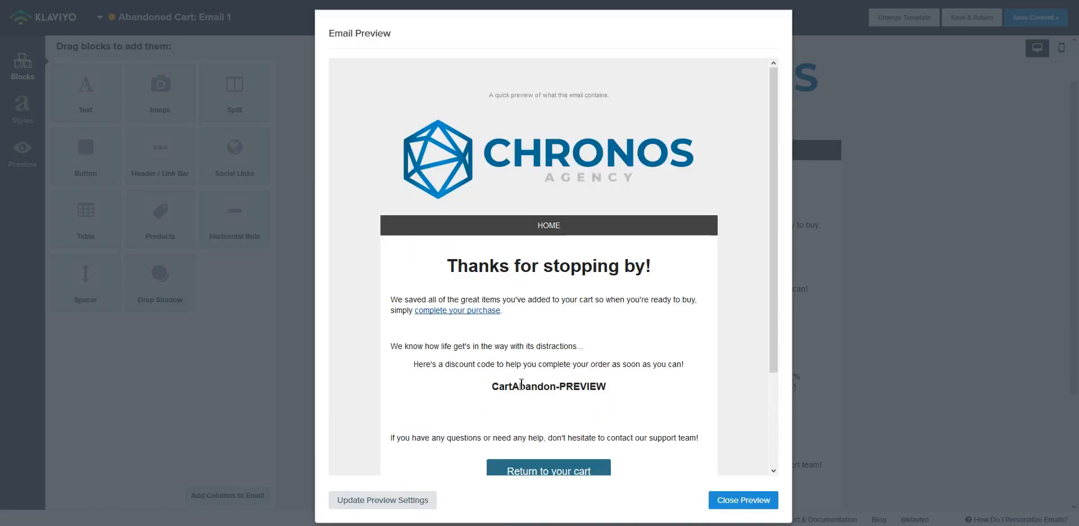
left_click_drag(491, 387, 610, 389)
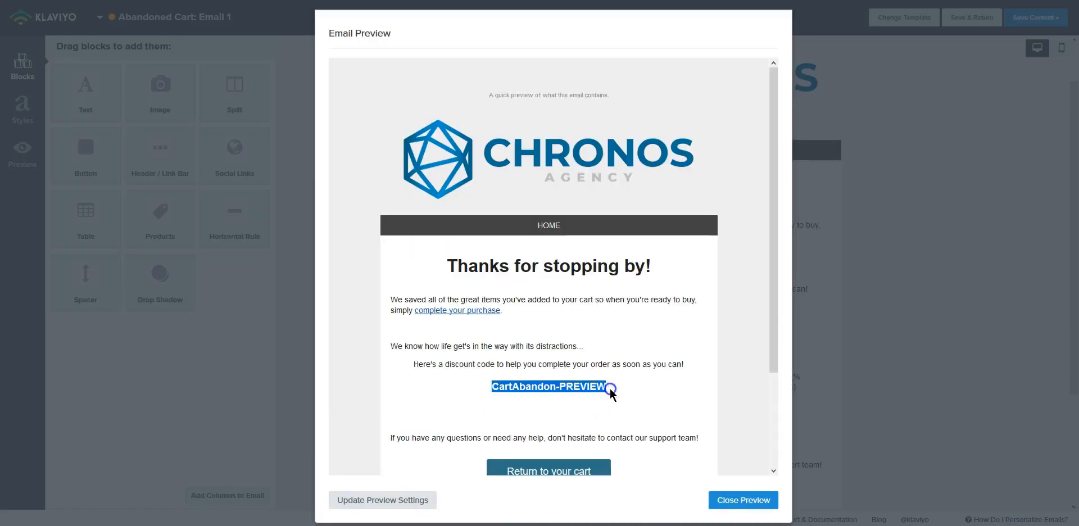
left_click(611, 389)
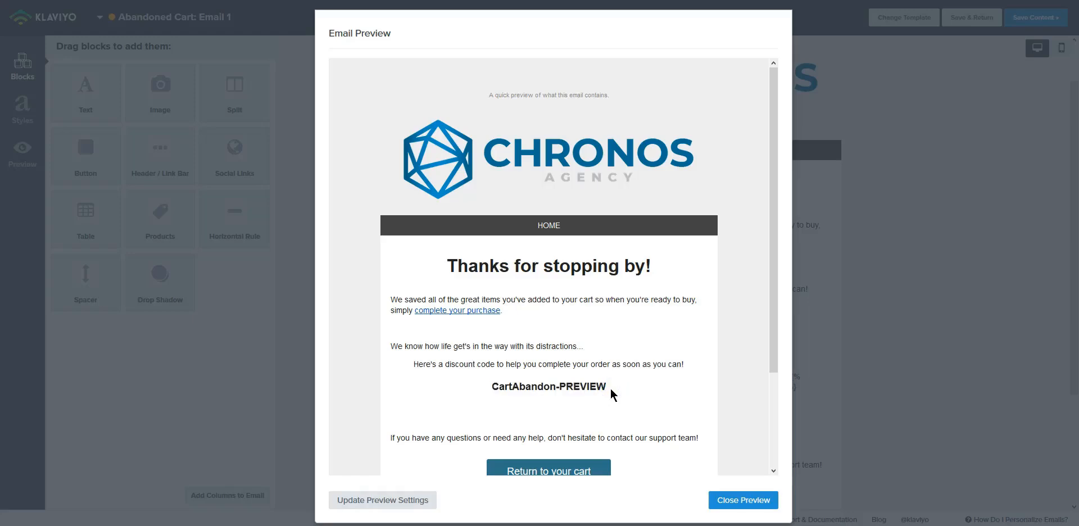
scroll(610, 389, "down", 1)
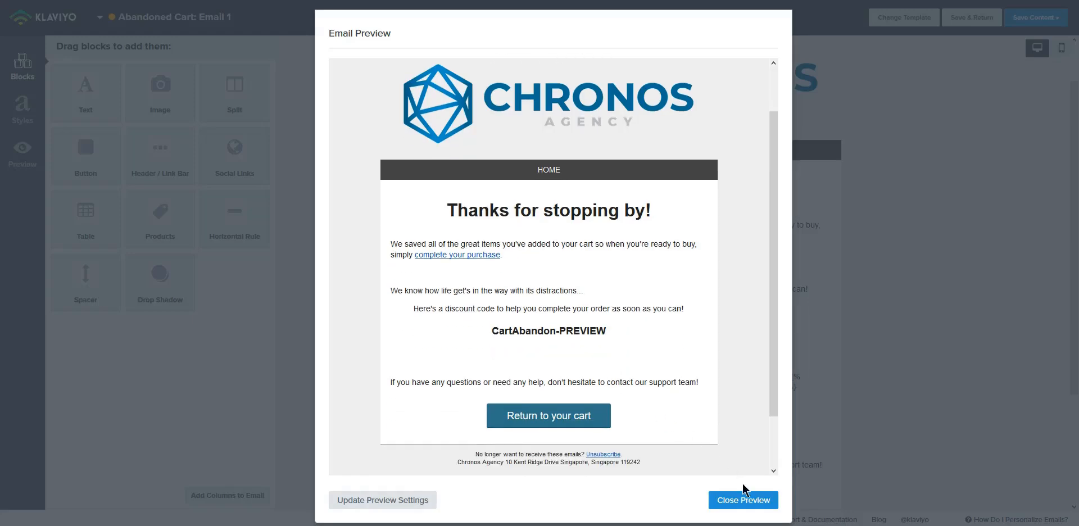
left_click(738, 504)
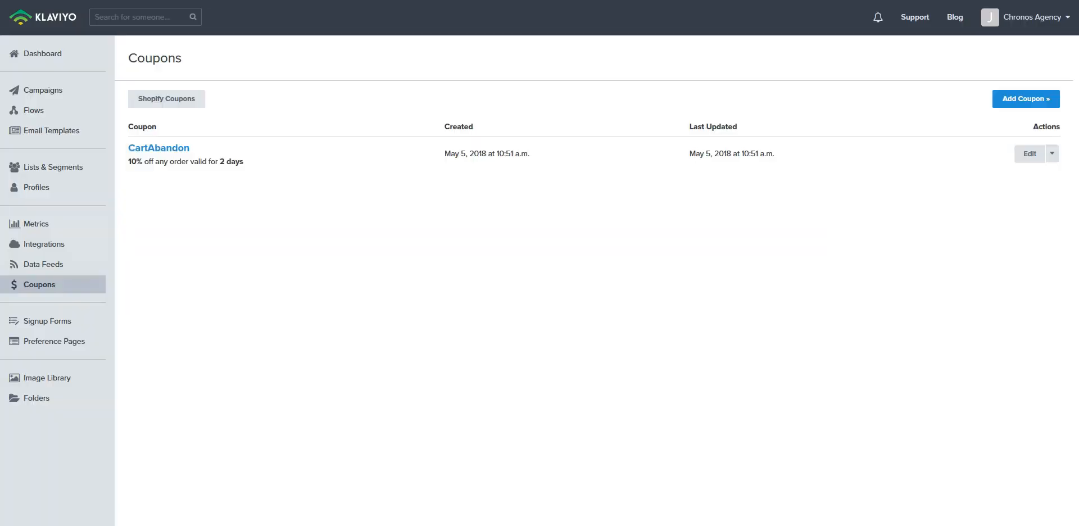
left_click(175, 150)
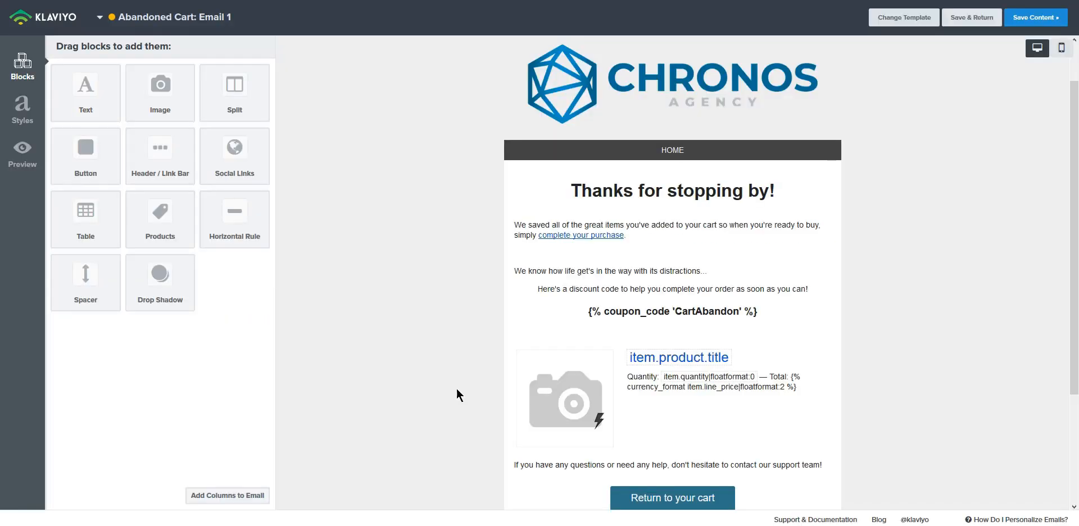
scroll(457, 389, "down", 1)
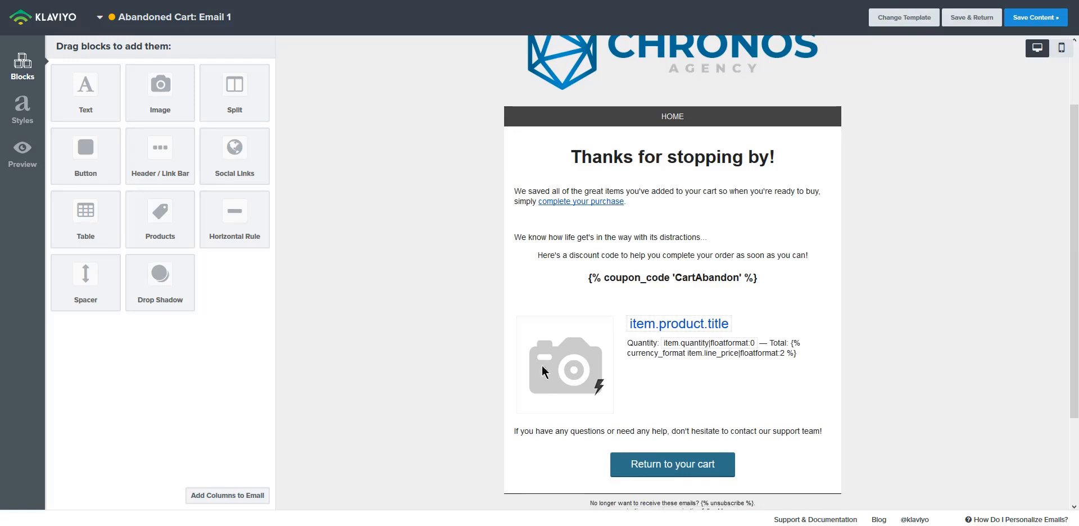
scroll(896, 388, "down", 1)
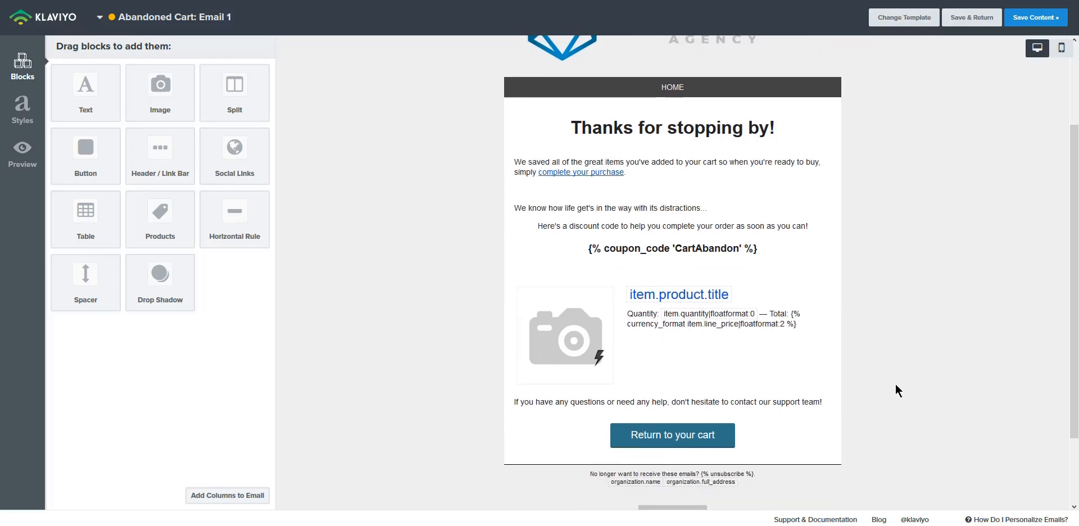
scroll(897, 380, "up", 3)
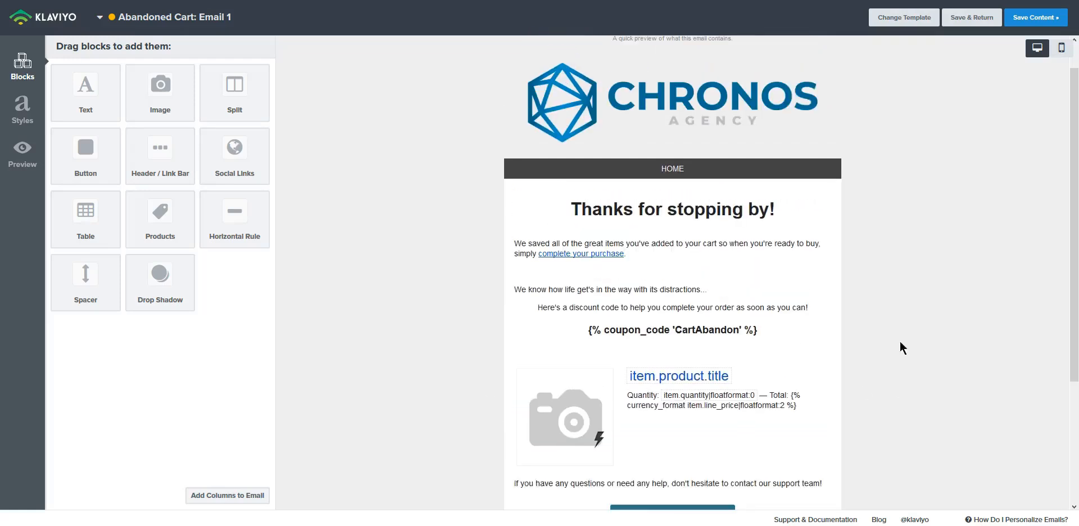
Step: Save the content of Abandoned Cart: Email 1 and return to the Abandoned Cart flow
left_click(1023, 26)
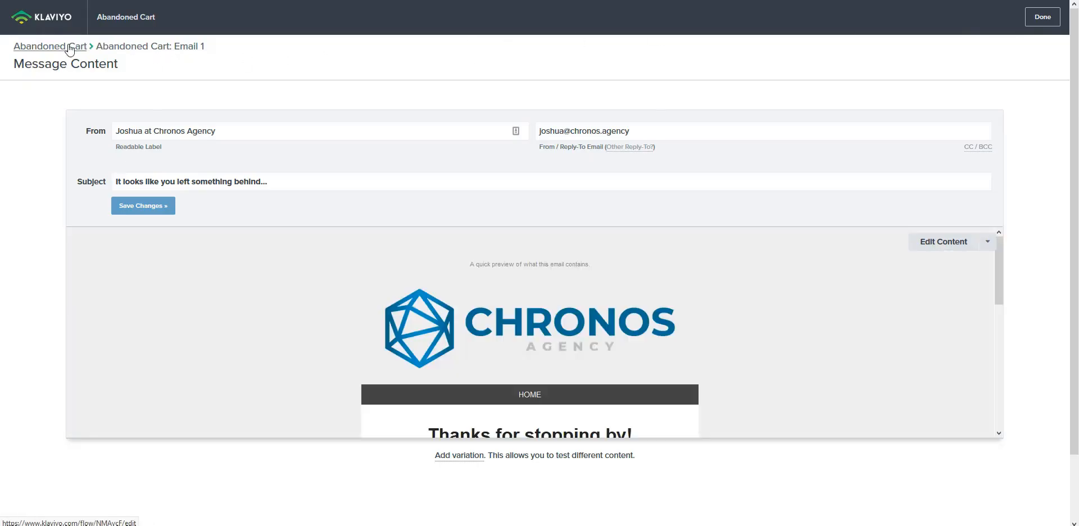
left_click(67, 48)
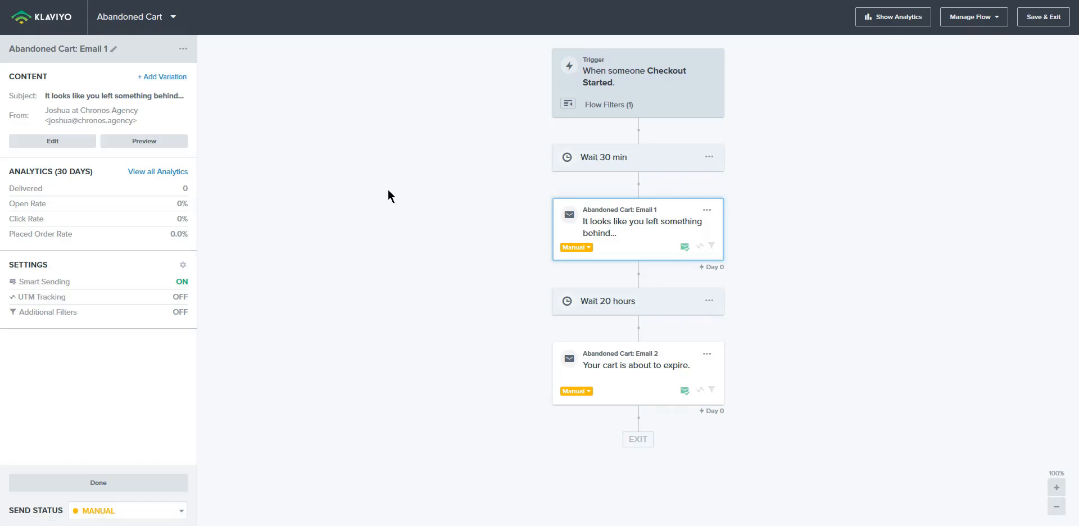
Step: Set the time delay between Email 1 and Email 2 to 4 hours and save it
left_click(602, 301)
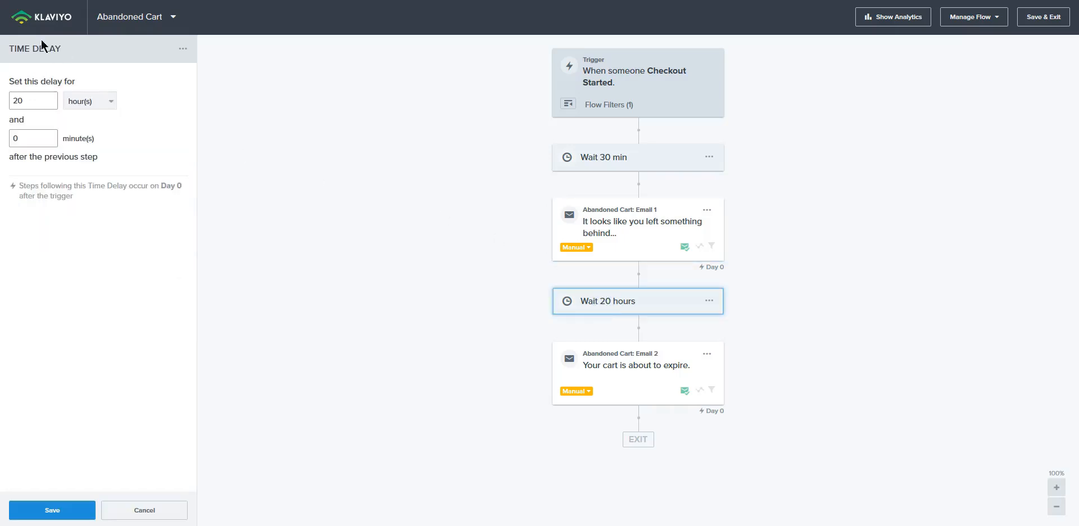
double_click(47, 107)
type("4")
left_click(72, 509)
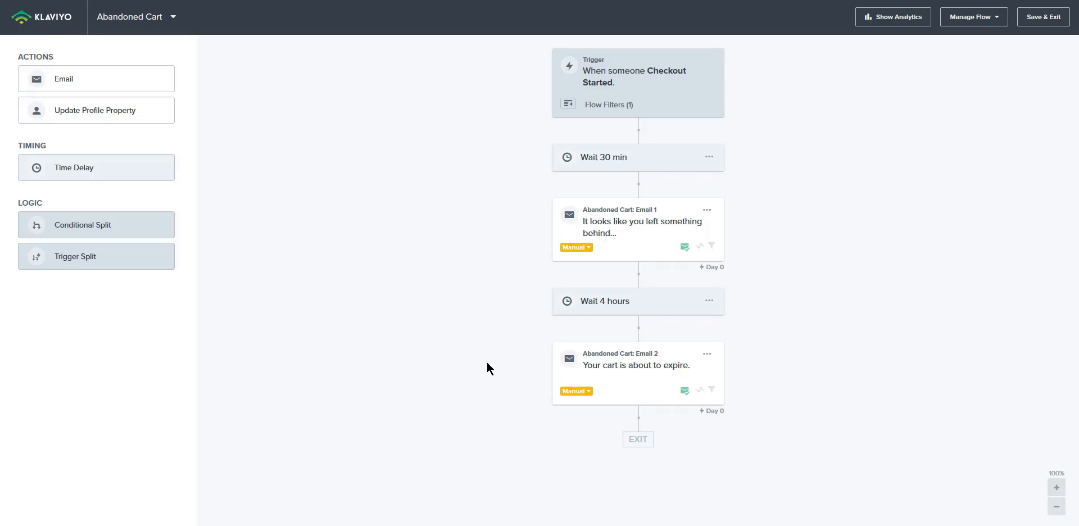
Step: Show the performance analytics on the email cards of the Abandoned Cart flow
left_click(875, 17)
scroll(837, 138, "down", 1)
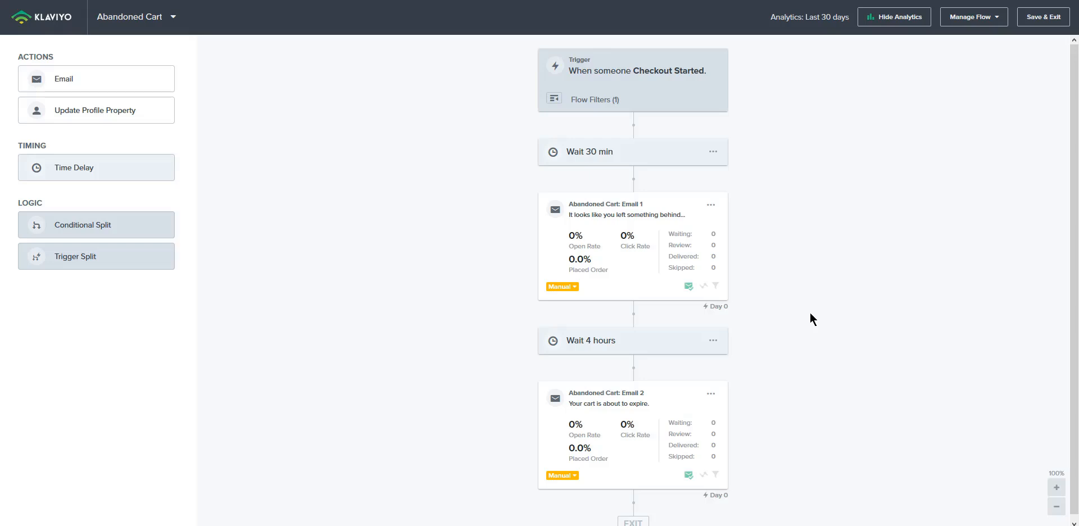
scroll(811, 314, "down", 1)
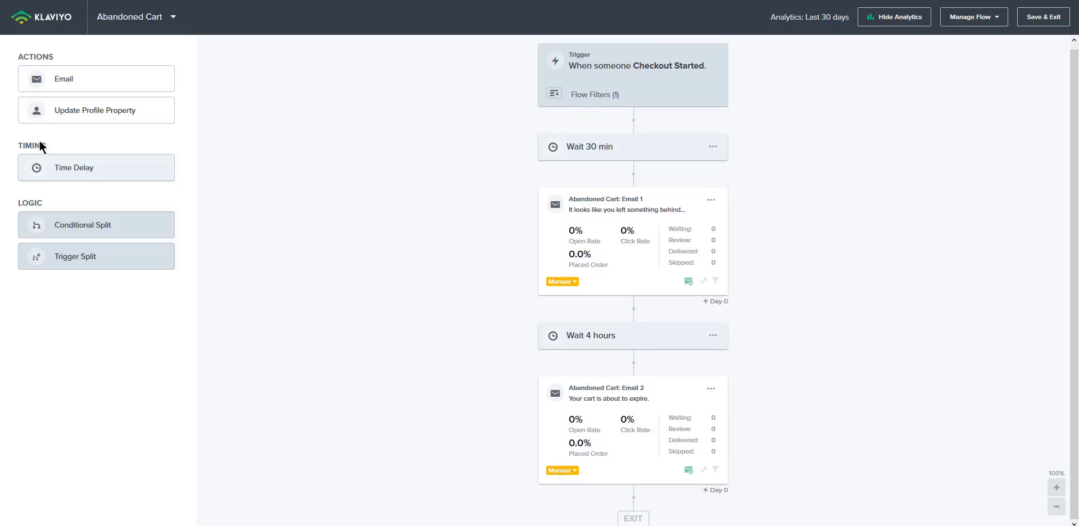
Step: Add a 12-hour time delay after Abandoned Cart: Email 2 and place a new email below that delay
left_click(89, 172)
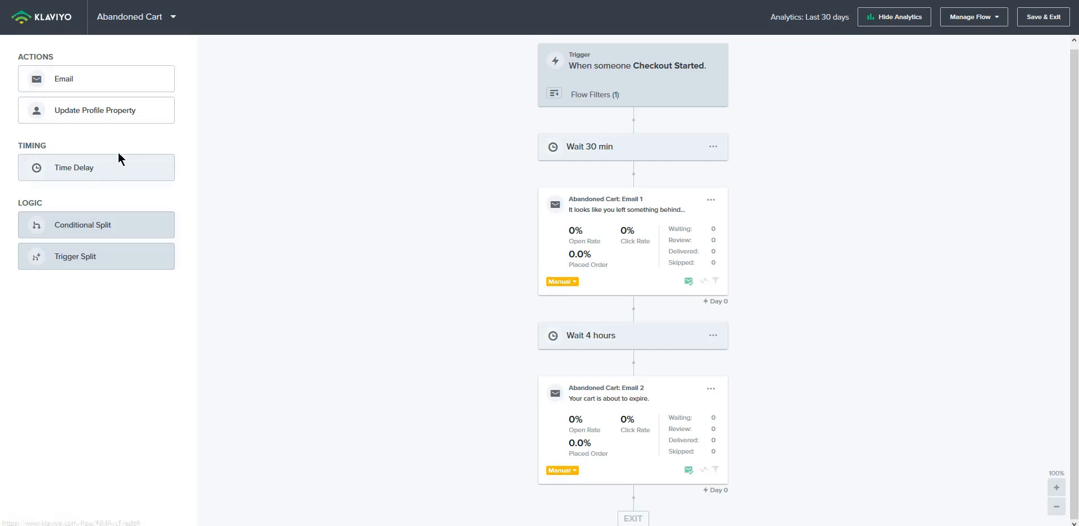
left_click_drag(118, 173, 647, 448)
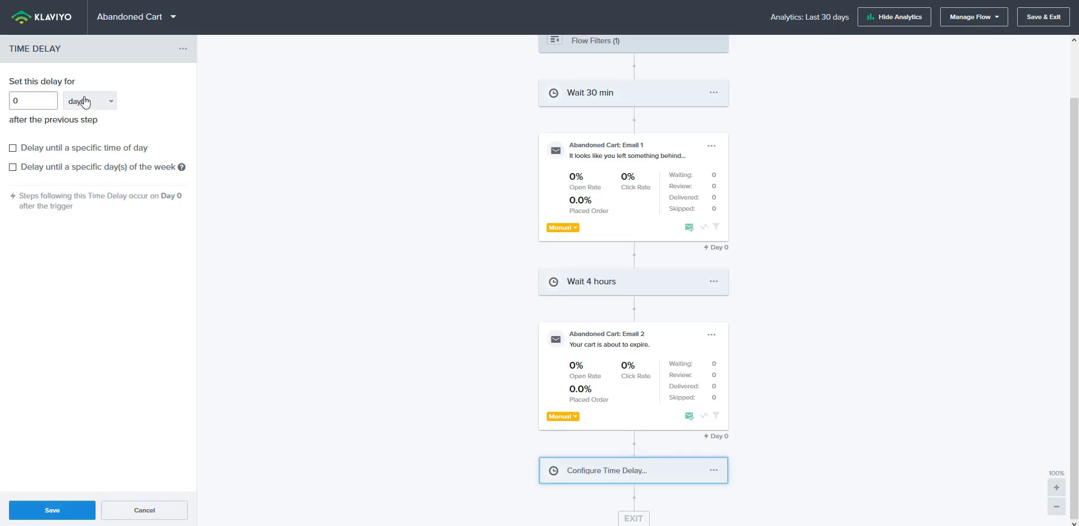
left_click(85, 102)
left_click(89, 134)
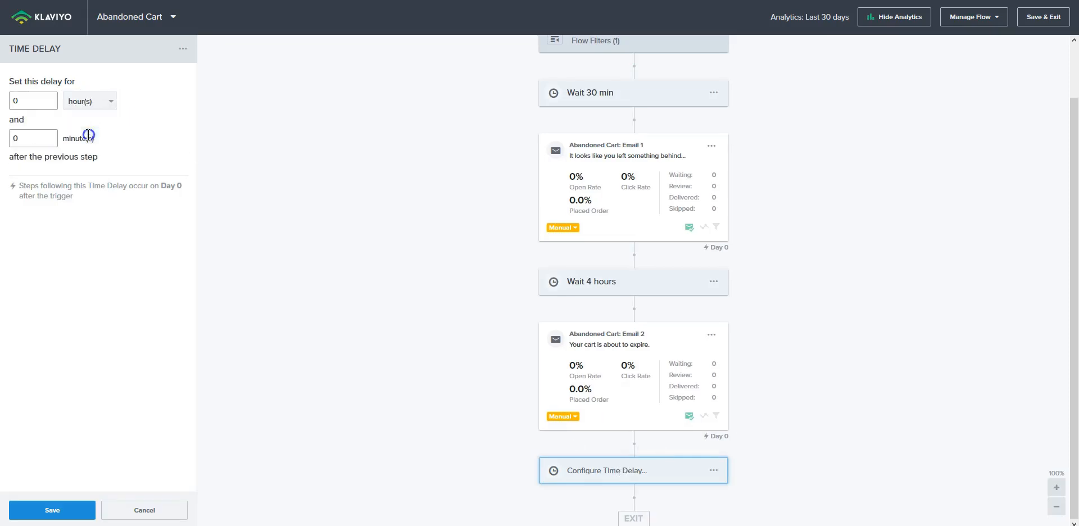
left_click(48, 109)
double_click(29, 102)
type("12")
left_click(52, 510)
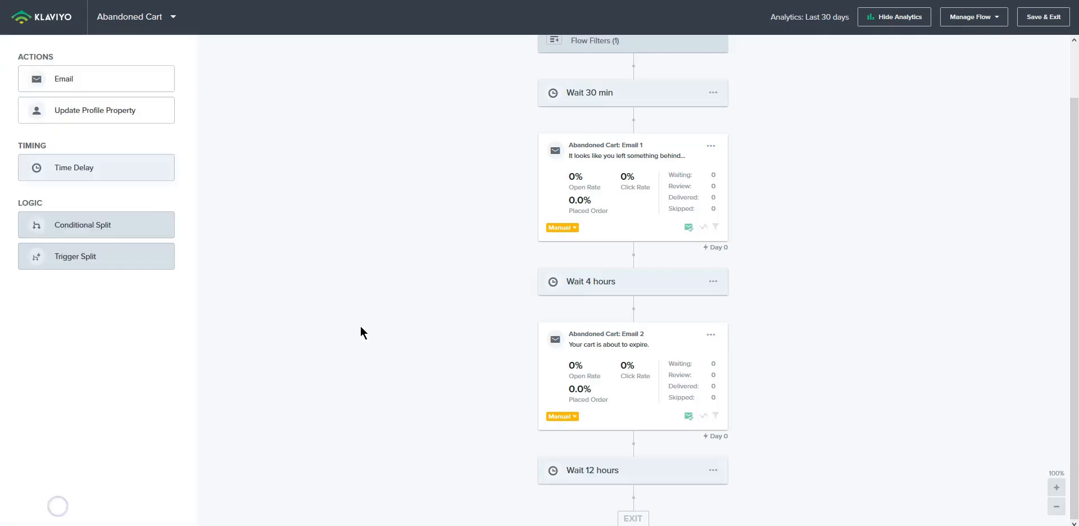
left_click_drag(103, 79, 625, 423)
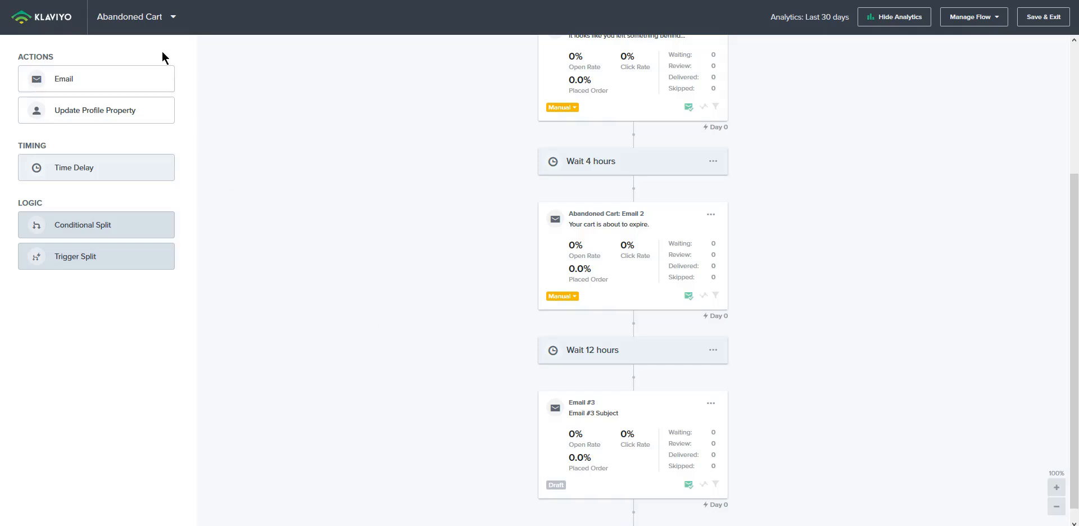
Step: Turn off Smart Sending and turn on UTM Tracking for Abandoned Cart: Email 1
scroll(687, 249, "up", 3)
left_click(687, 249)
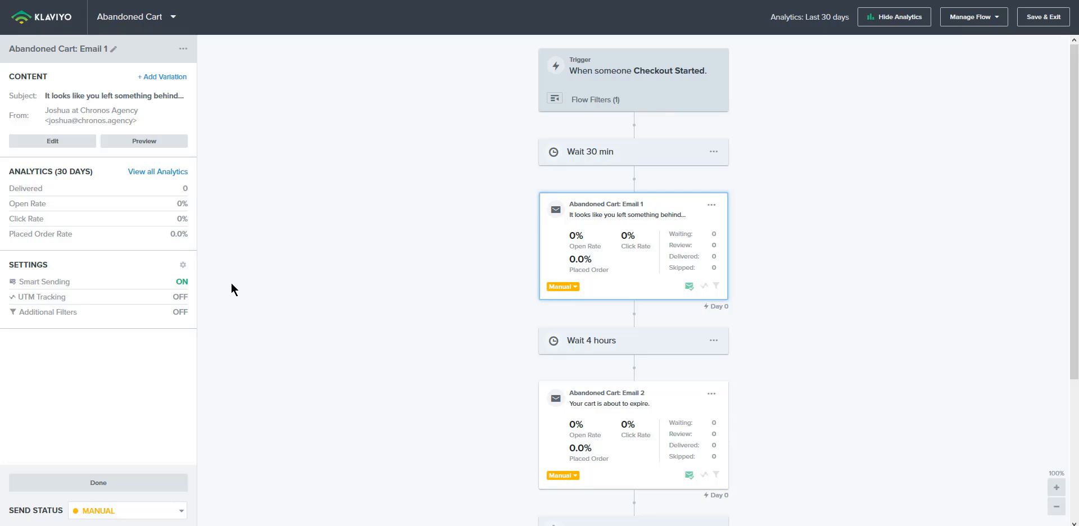
left_click(182, 284)
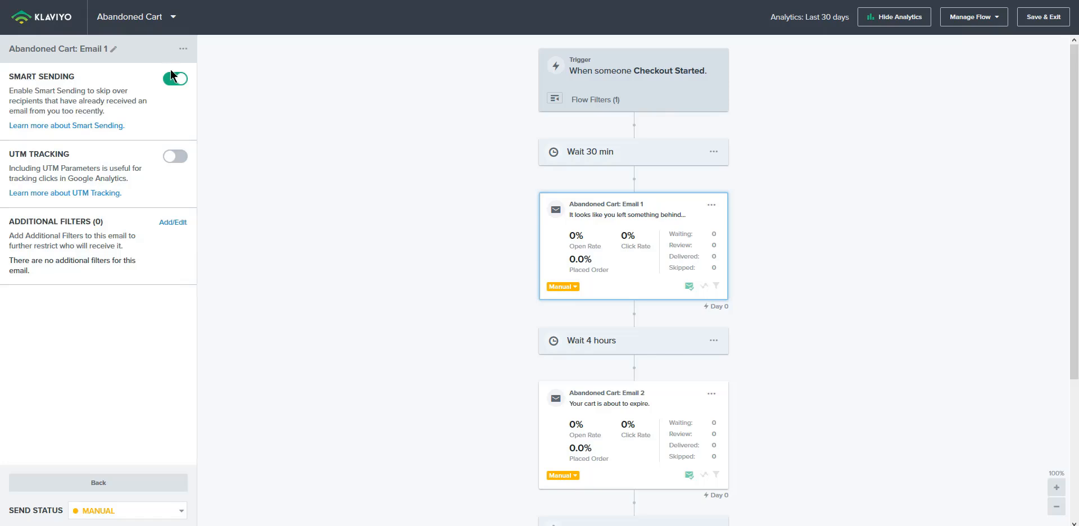
left_click(173, 85)
left_click(176, 160)
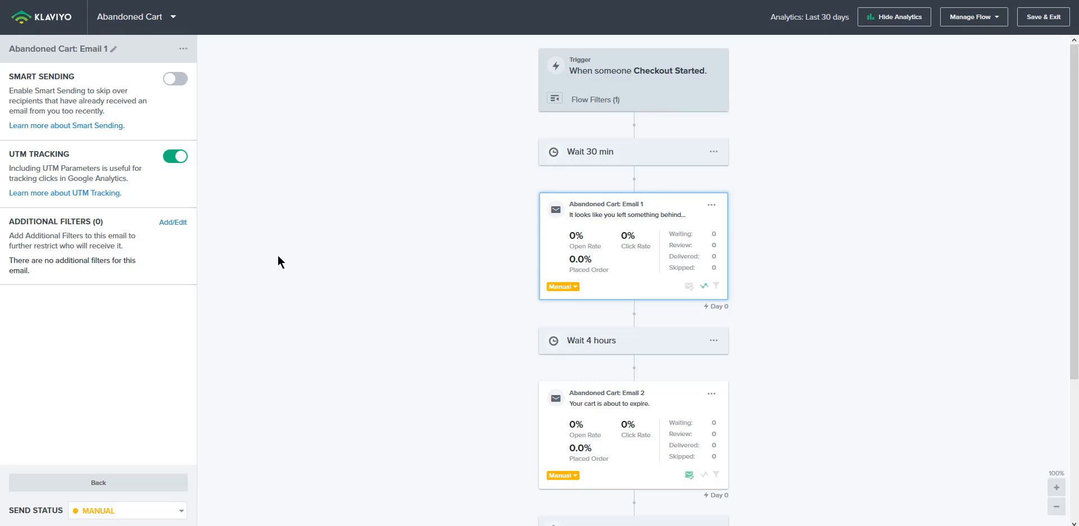
Step: Add an additional filter to Email 1 for people who have Checkout Started at least once since starting this flow
left_click(174, 224)
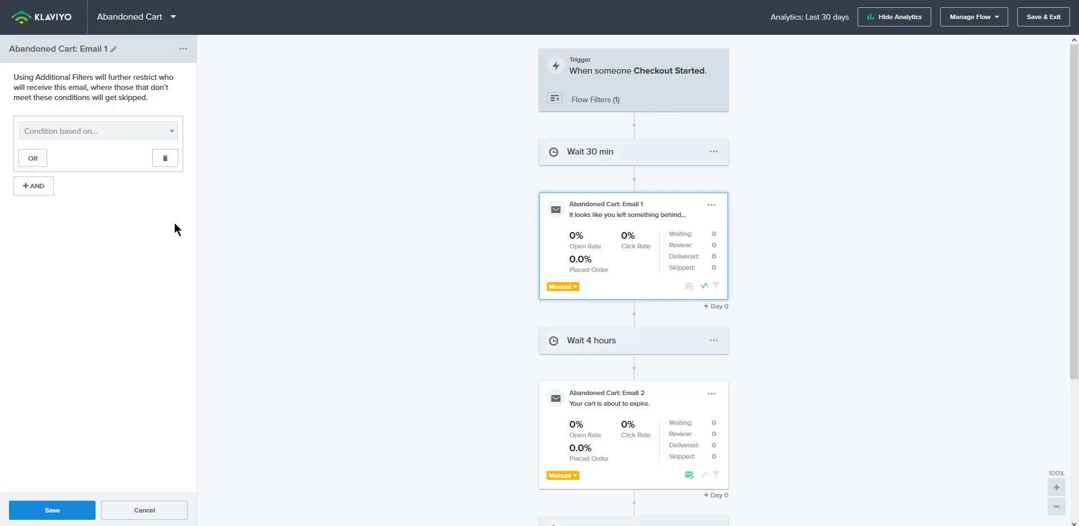
left_click(148, 135)
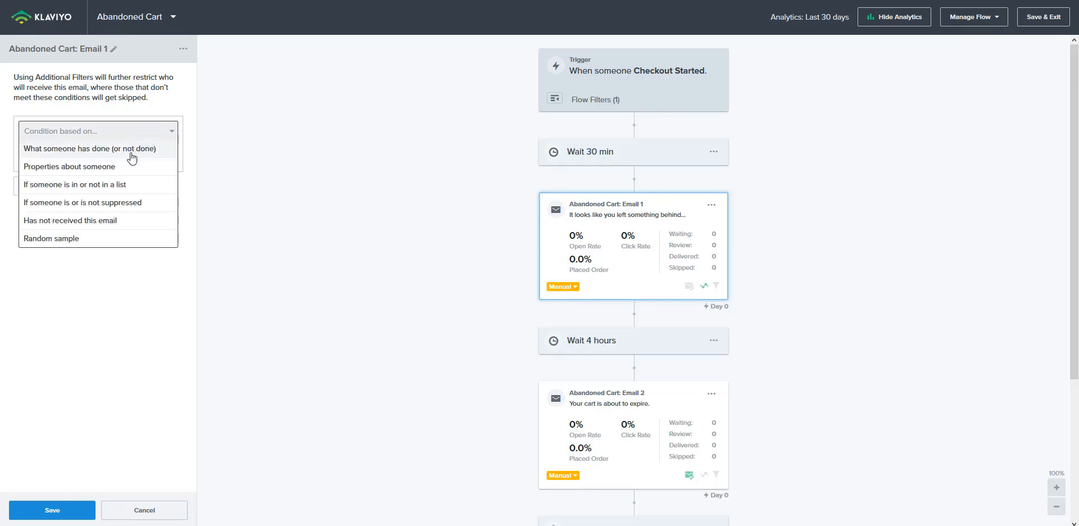
left_click(125, 148)
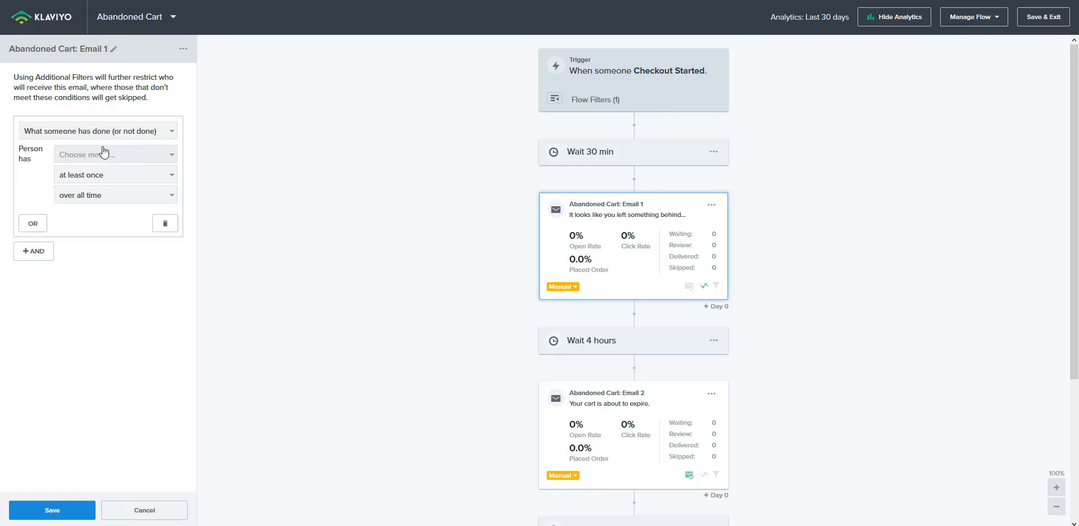
left_click(126, 158)
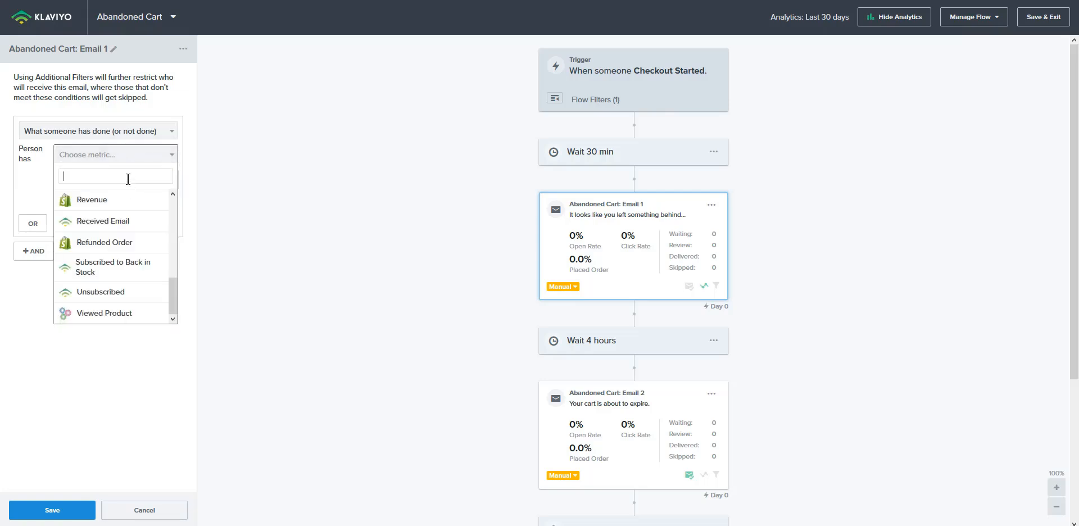
type("check")
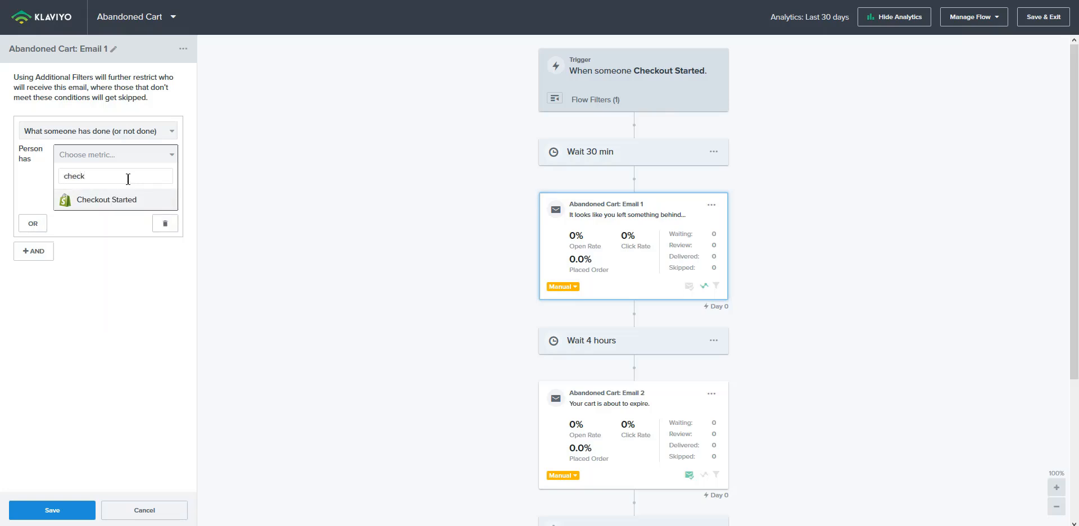
left_click(131, 205)
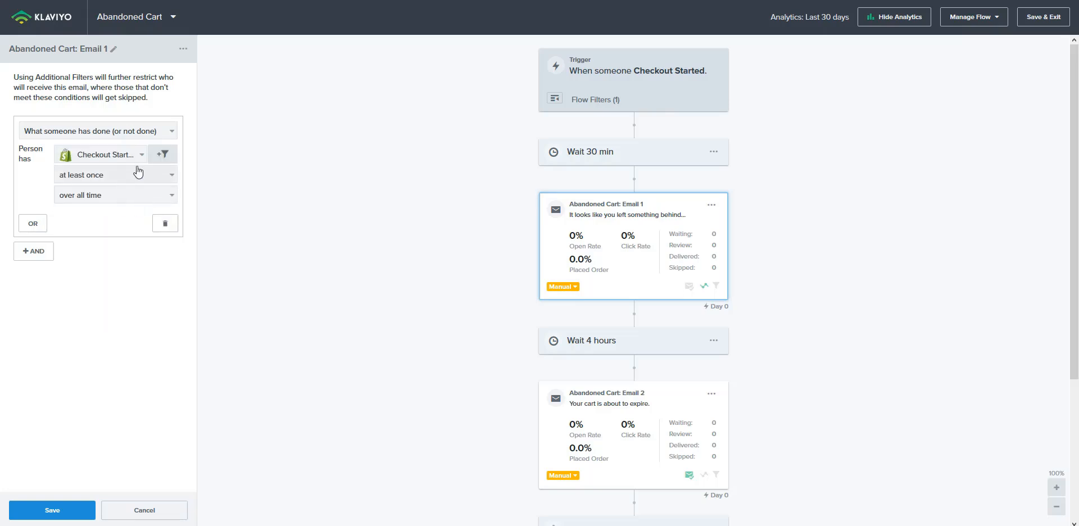
left_click(145, 203)
left_click(121, 236)
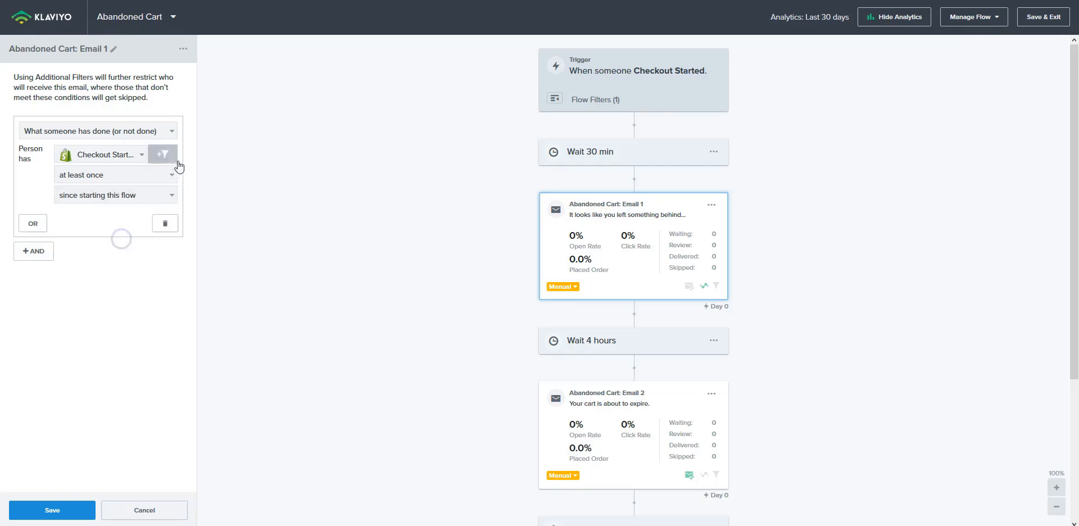
Step: Restrict the Checkout Started condition to where item equals "potato gun" and save the filter
left_click(160, 156)
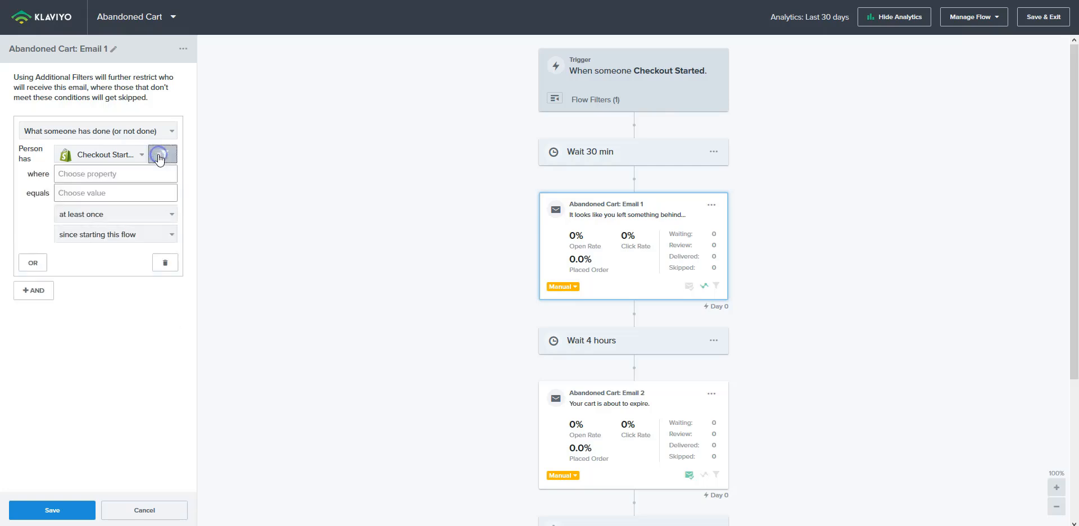
left_click(120, 173)
type("item")
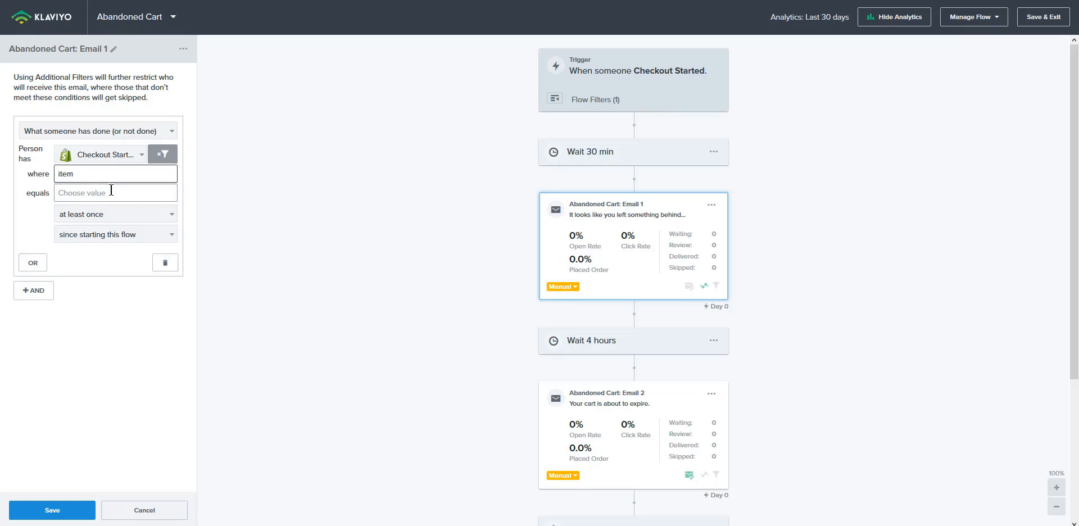
left_click(111, 191)
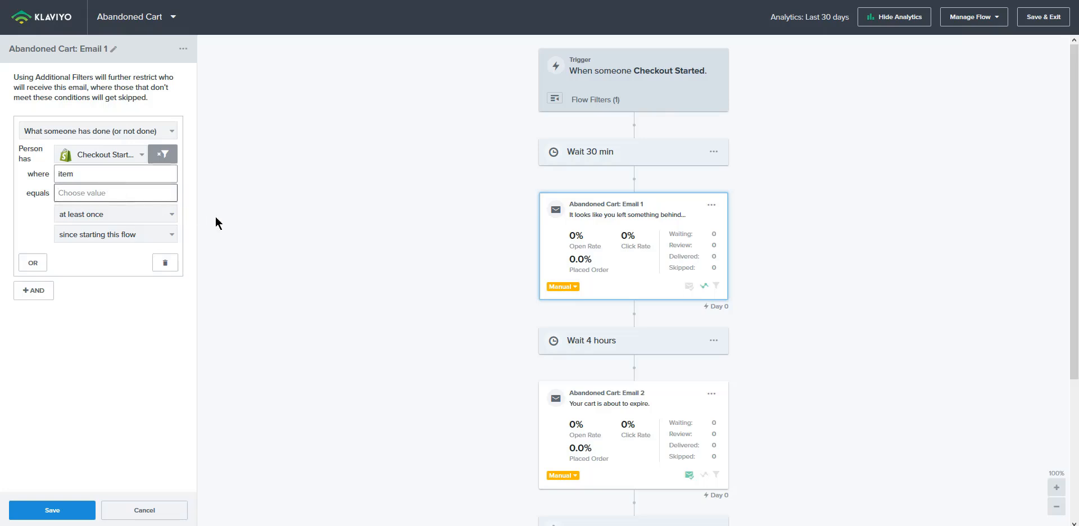
type("potato hgun")
key("BackSpace")
key("BackSpace")
key("BackSpace")
key("BackSpace")
type("gun")
left_click(79, 510)
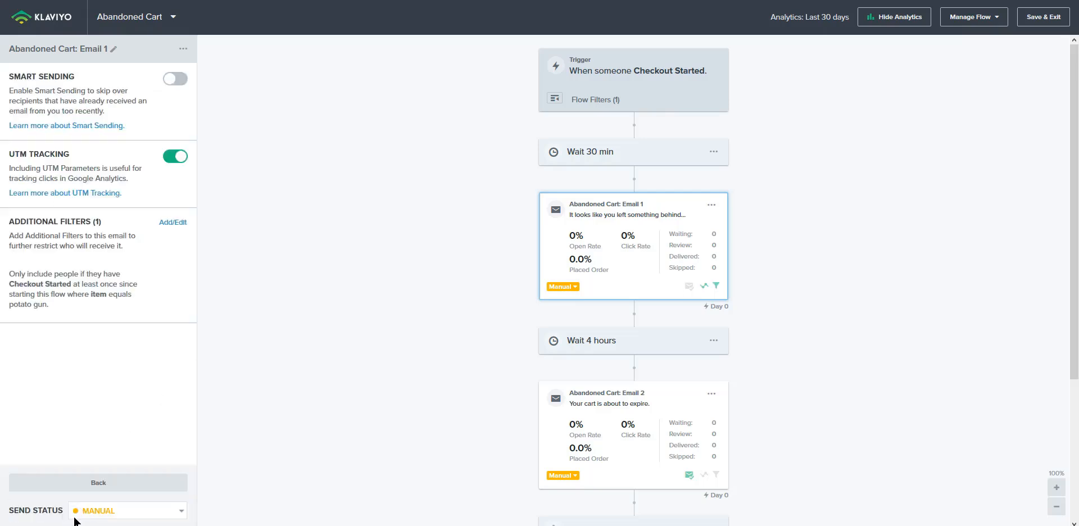
Step: Set the send status of Abandoned Cart: Email 1 and Email 2 to Live
mouse_move(716, 293)
scroll(385, 278, "down", 3)
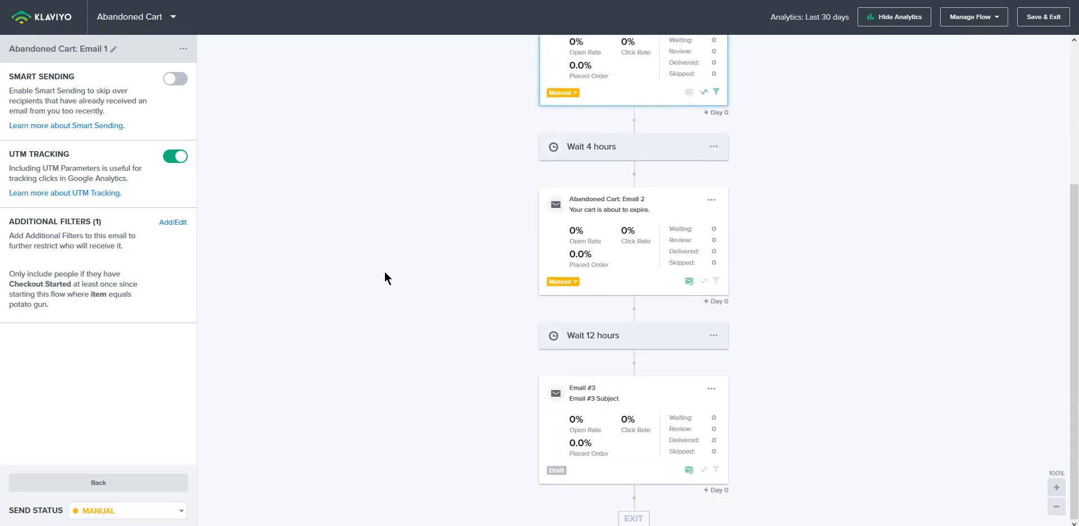
scroll(488, 233, "up", 2)
left_click(553, 232)
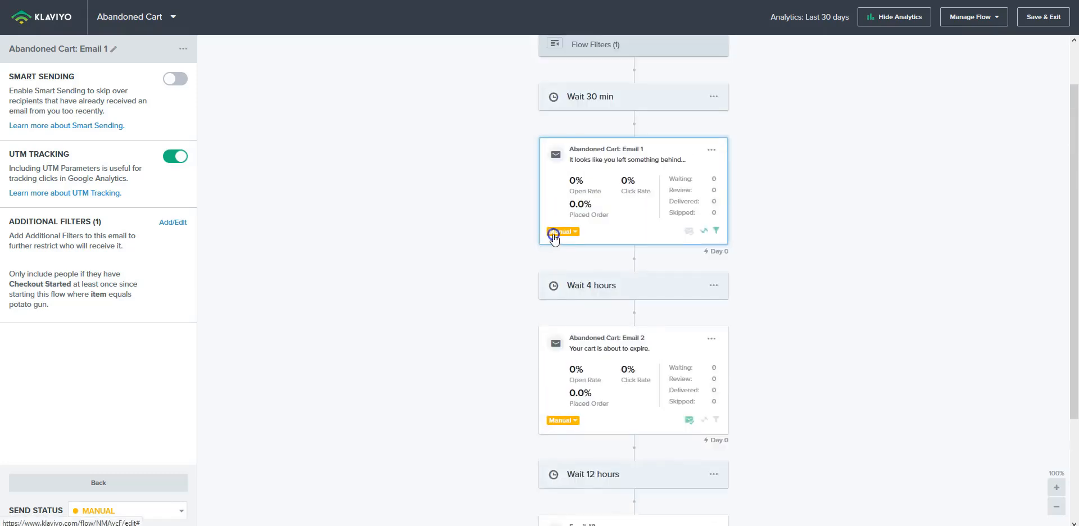
left_click(565, 272)
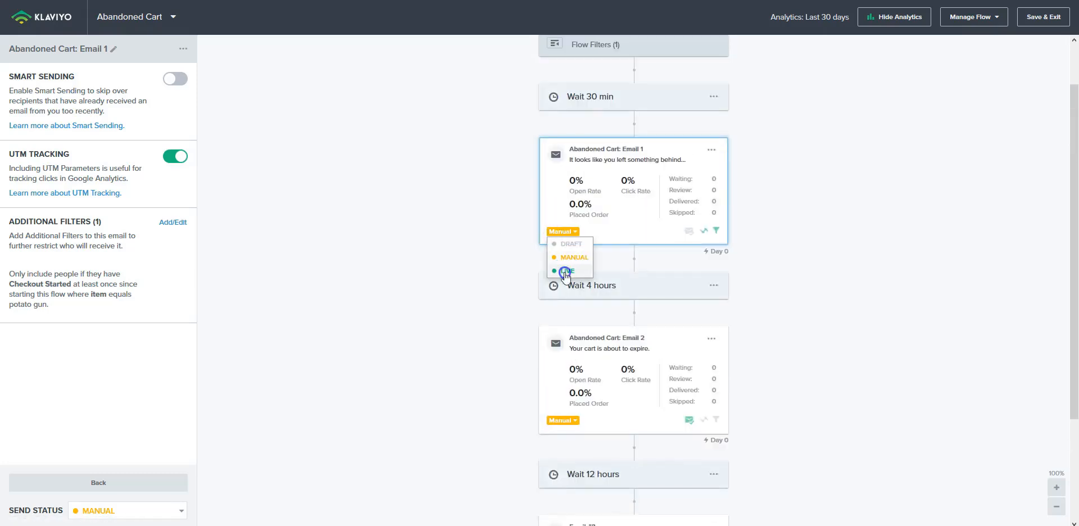
left_click(564, 420)
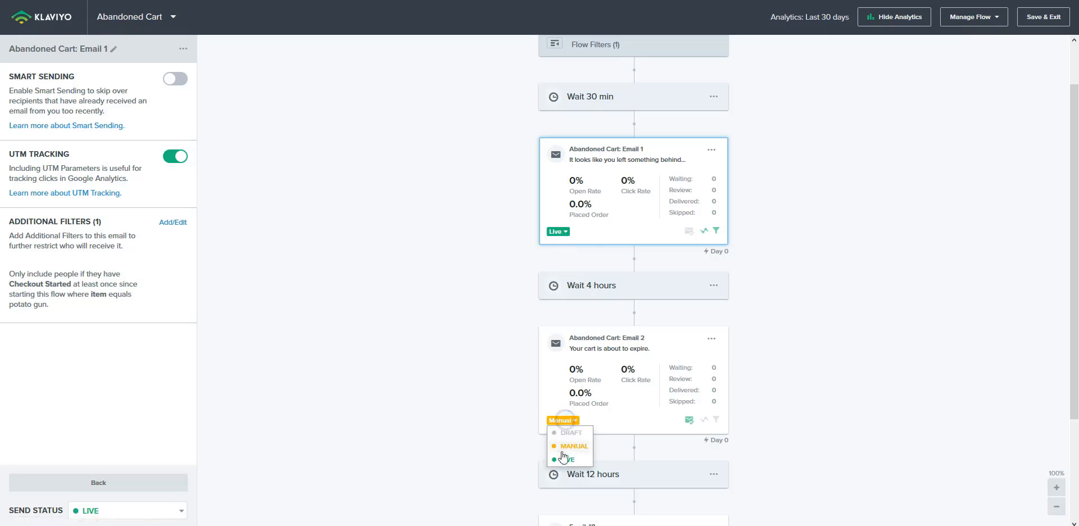
left_click(563, 458)
Step: Select Email #3 and review the Abandoned Cart flow from its trigger down to the last email
scroll(508, 458, "down", 2)
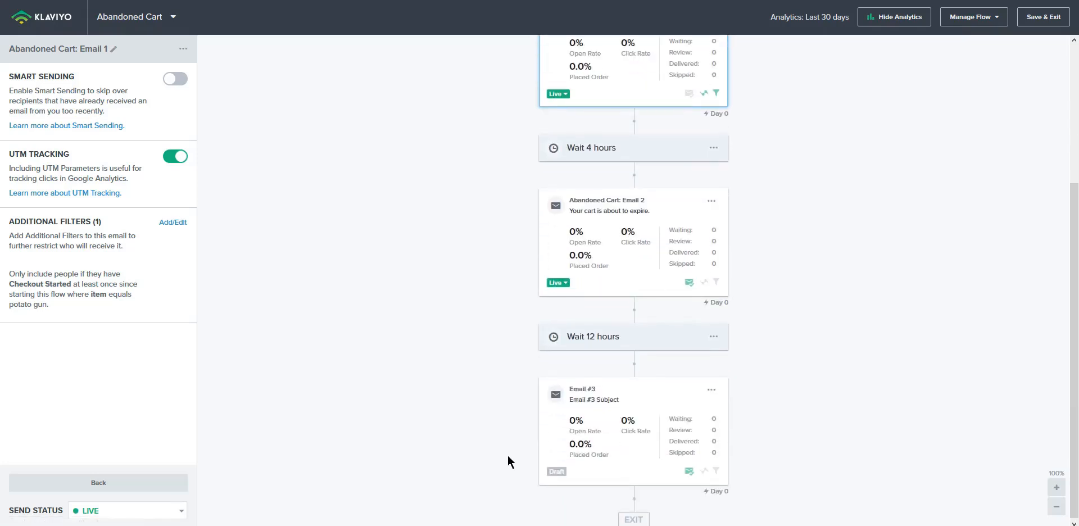
left_click(556, 471)
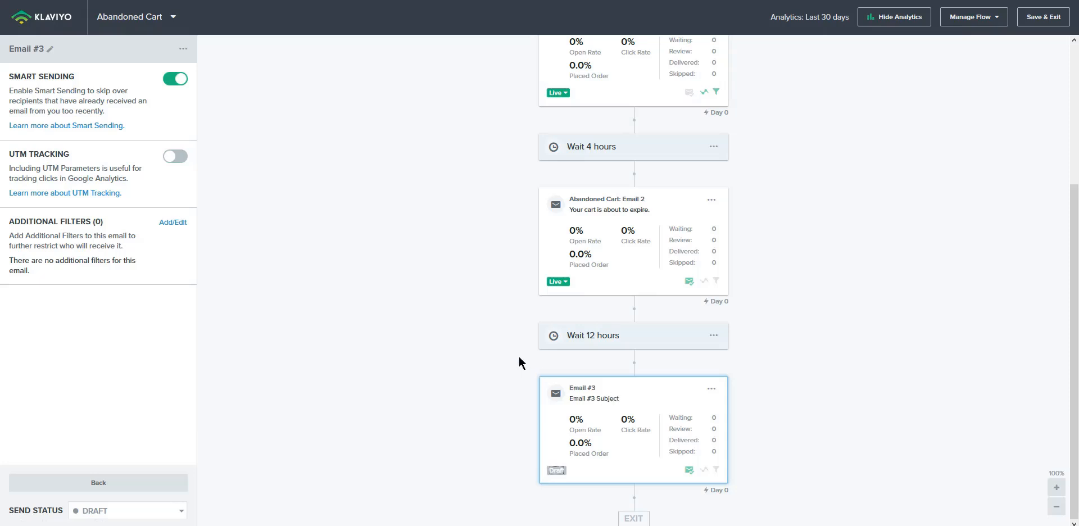
scroll(508, 332, "up", 2)
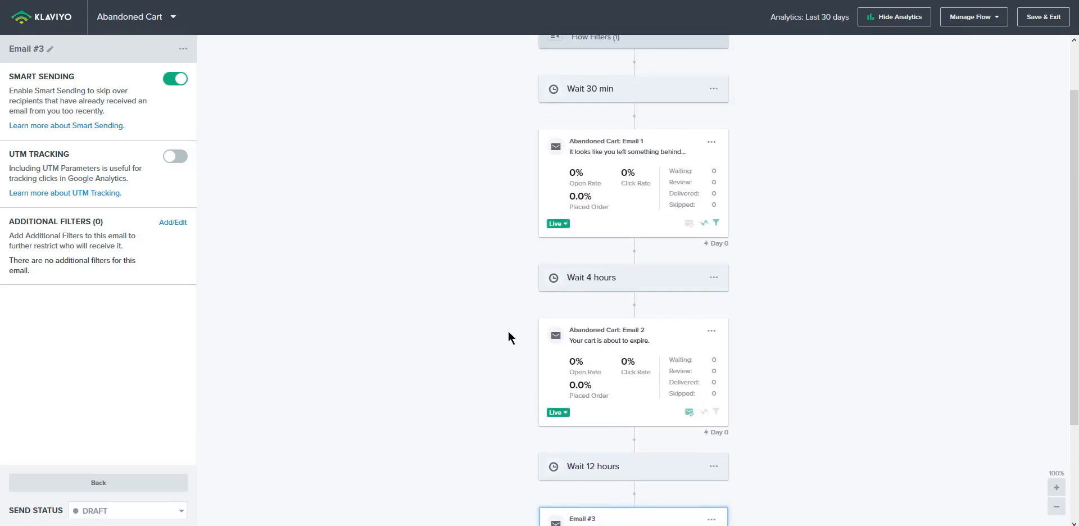
scroll(483, 343, "up", 1)
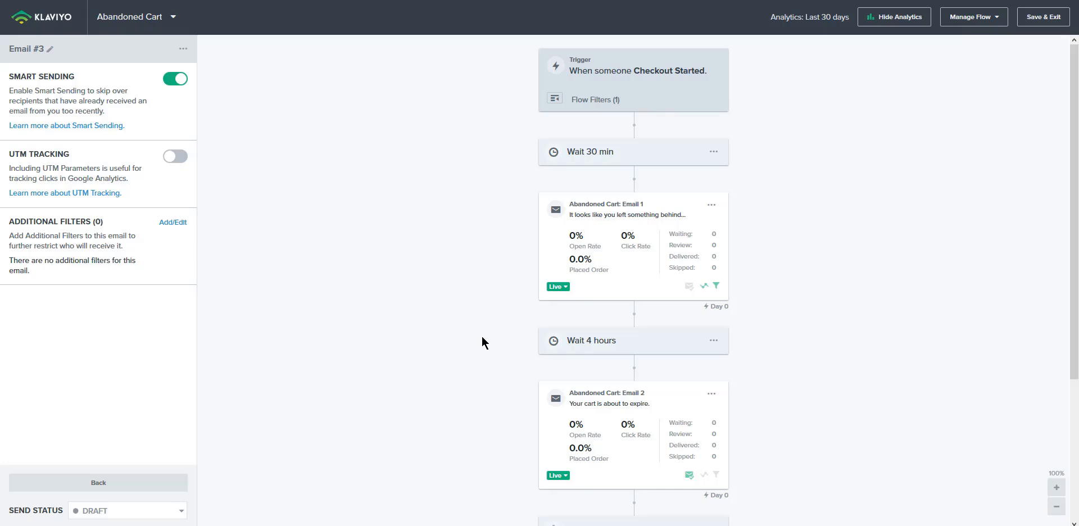
scroll(950, 289, "down", 2)
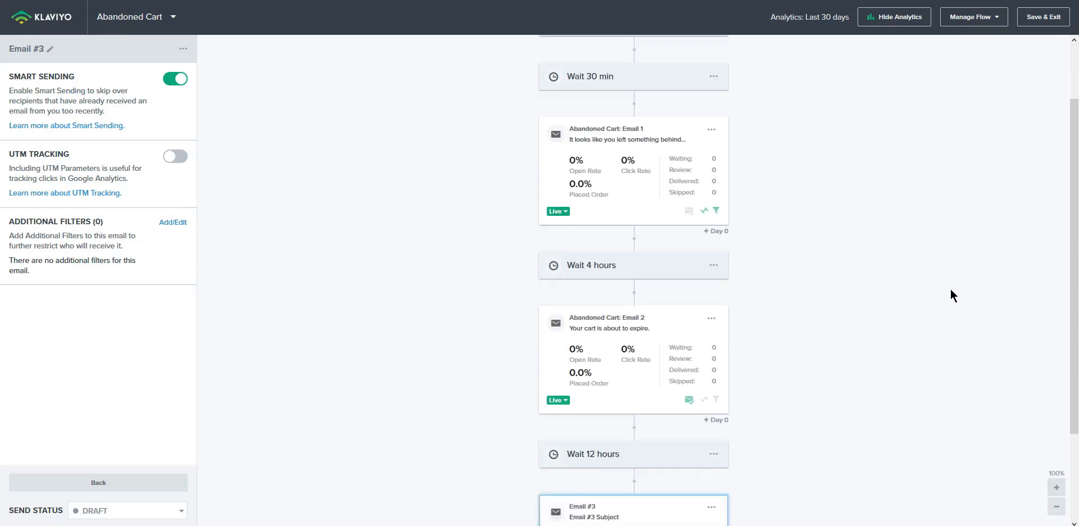
scroll(950, 289, "up", 2)
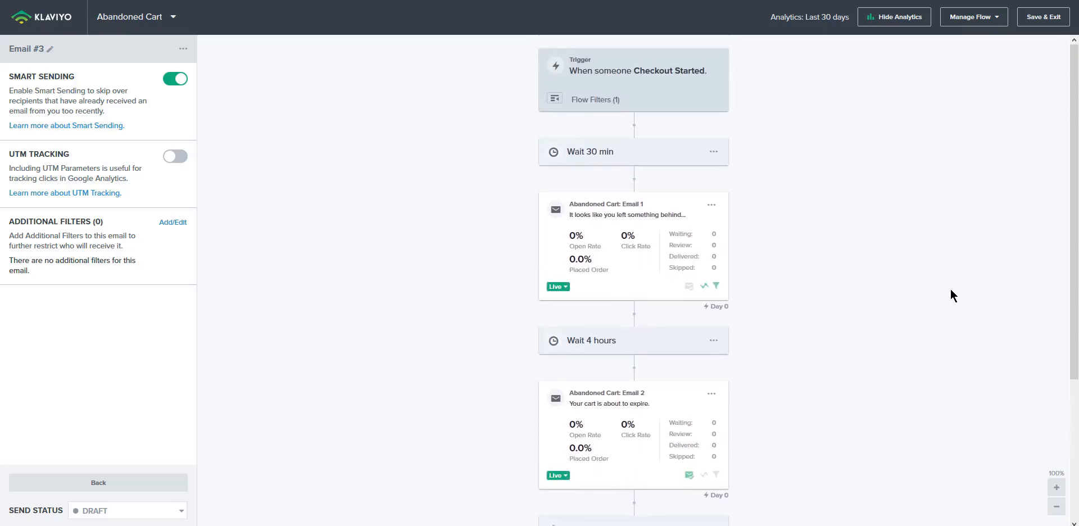